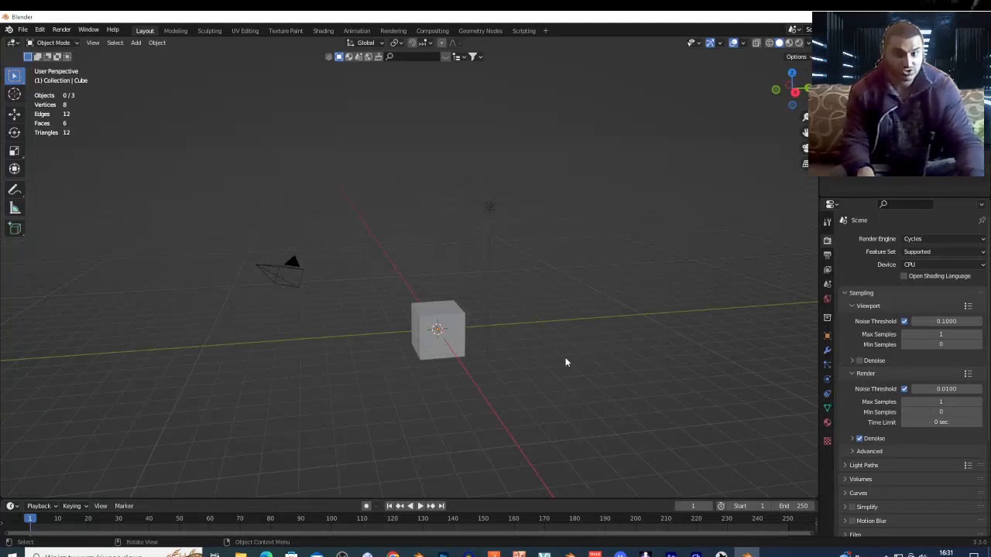
# Stretch the cube along Z by about 3.7 times and raise it along Z above the grid floor
pyautogui.click(448, 334)
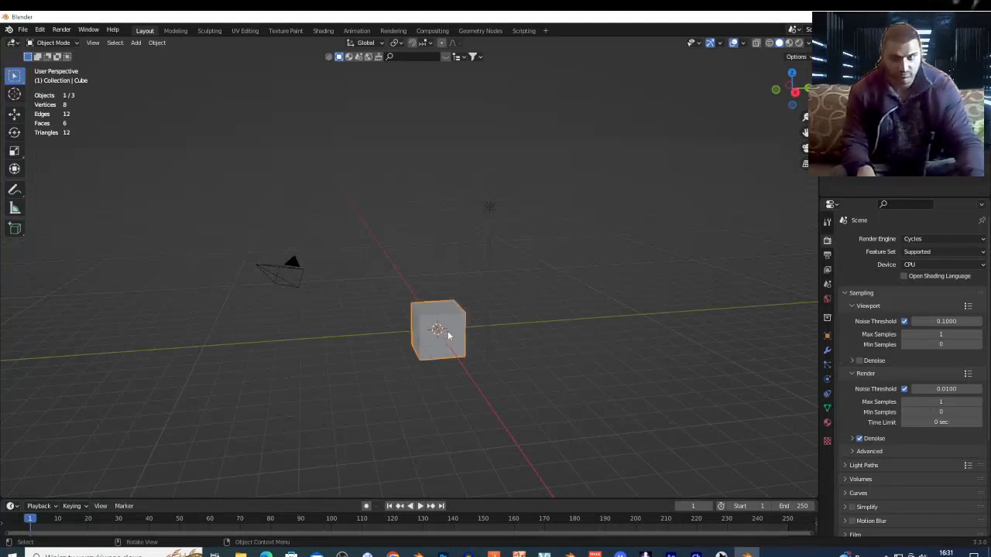
pyautogui.press('s')
pyautogui.press('z')
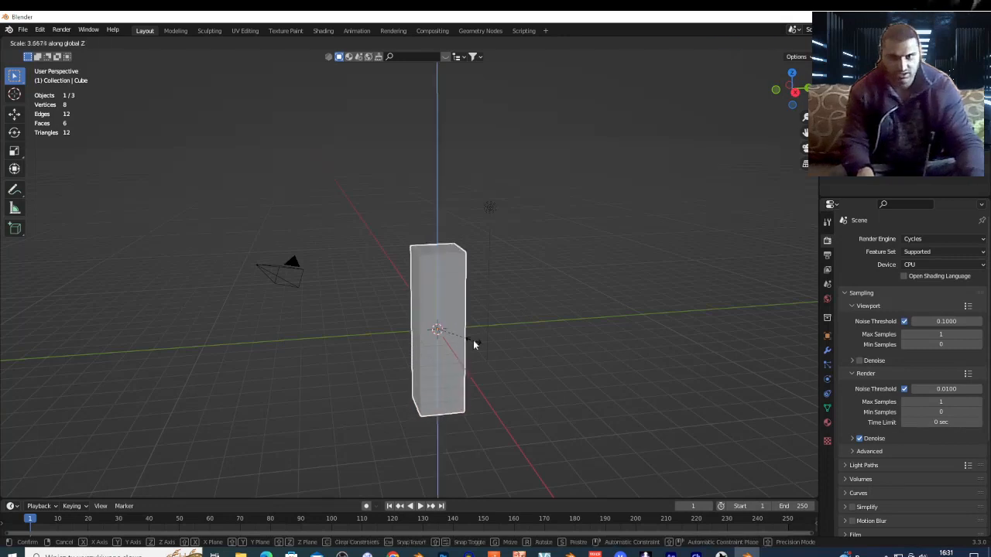
pyautogui.click(474, 345)
pyautogui.press('g')
pyautogui.press('z')
pyautogui.click(493, 237)
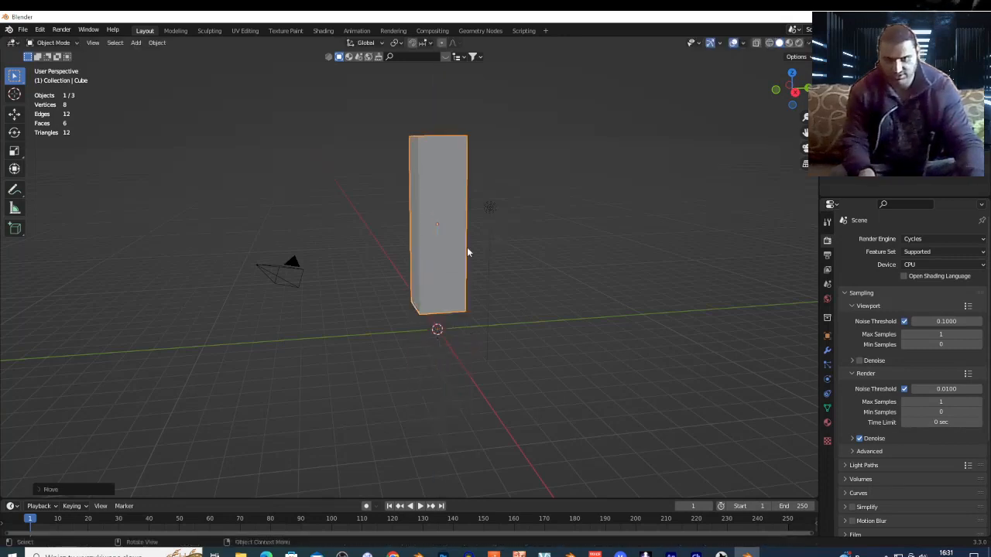
pyautogui.moveTo(430, 210); pyautogui.dragTo(430, 215, button='middle')
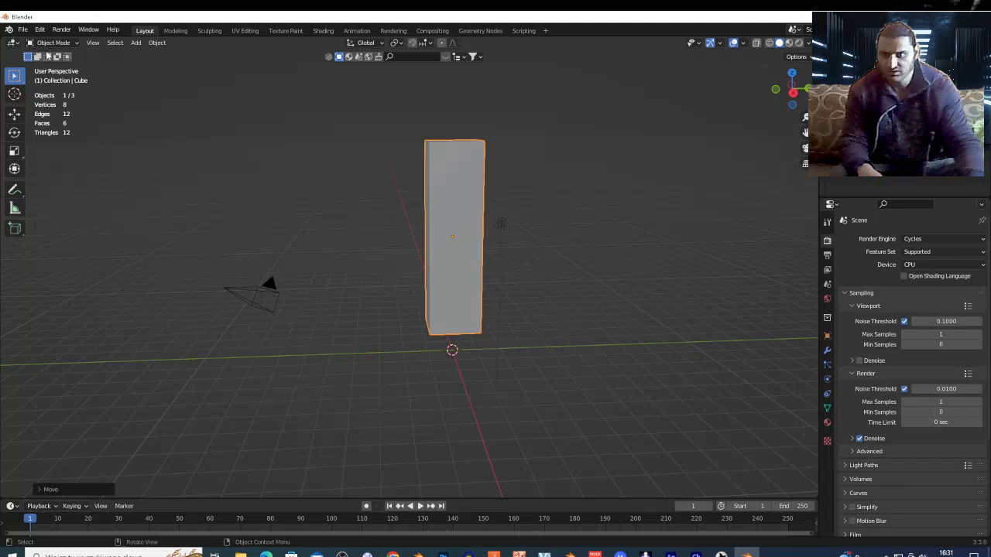
# Find the Cell Fracture add-on by searching for "cell", keep it enabled and save the preferences
pyautogui.click(39, 29)
pyautogui.click(78, 175)
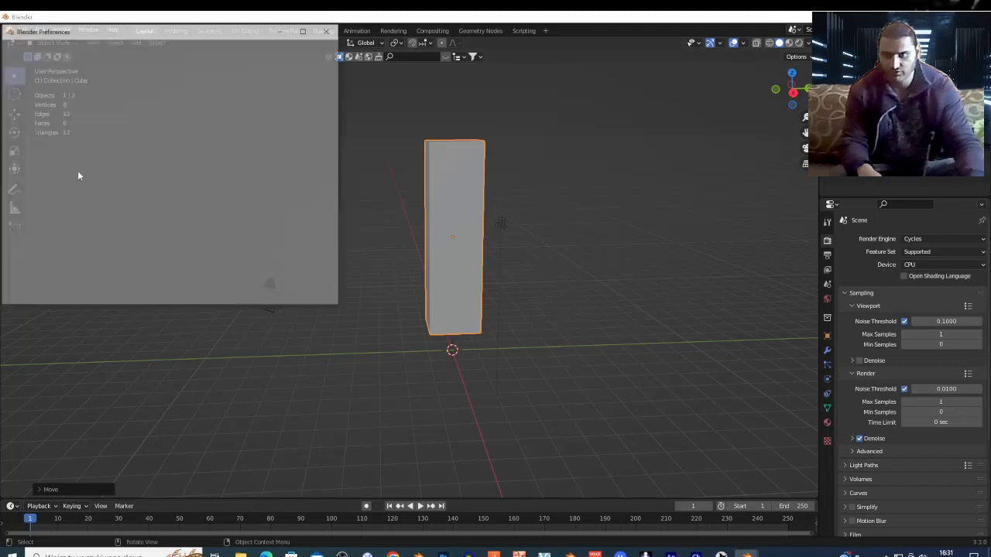
pyautogui.click(286, 61)
pyautogui.write('cell')
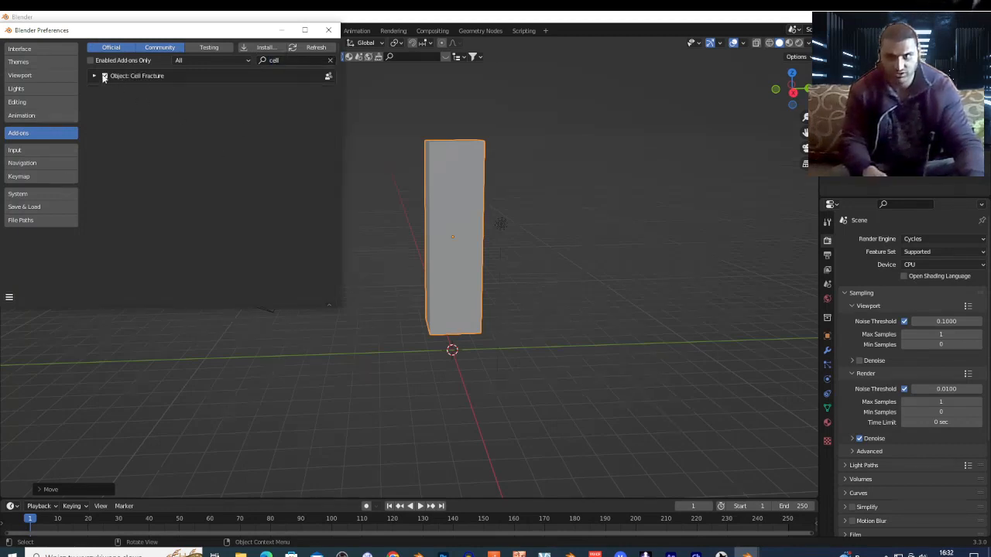
pyautogui.click(10, 299)
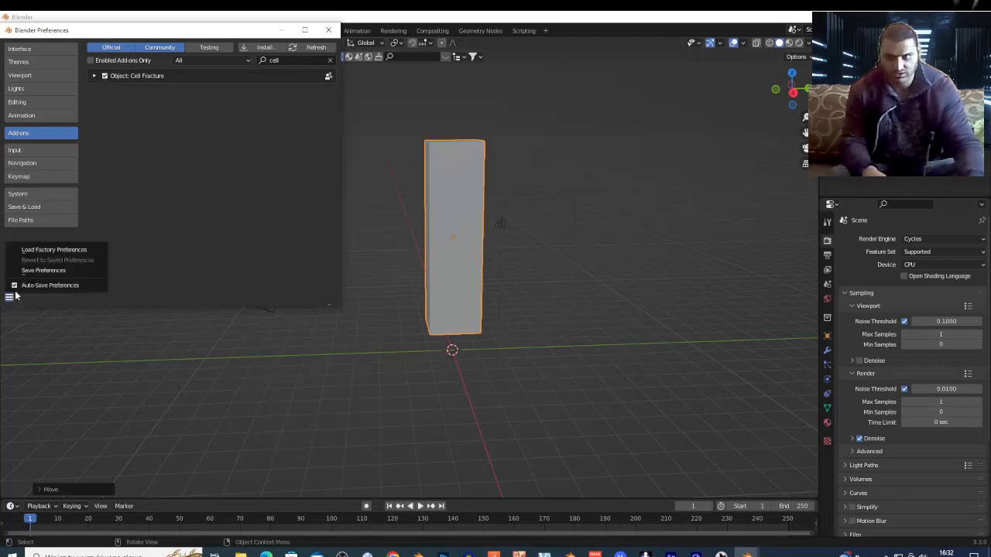
pyautogui.click(39, 275)
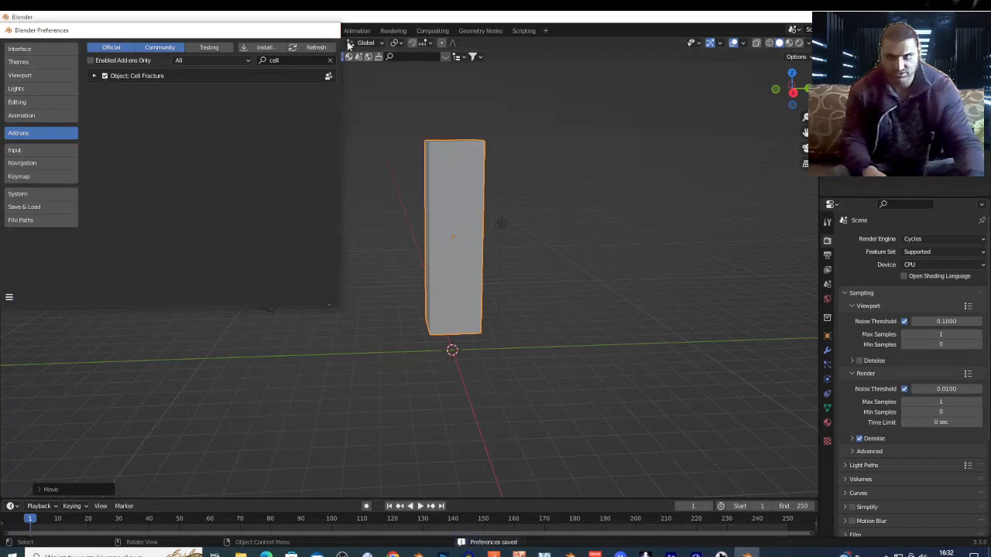
pyautogui.click(328, 30)
# Give the tall block a new material
pyautogui.click(599, 318)
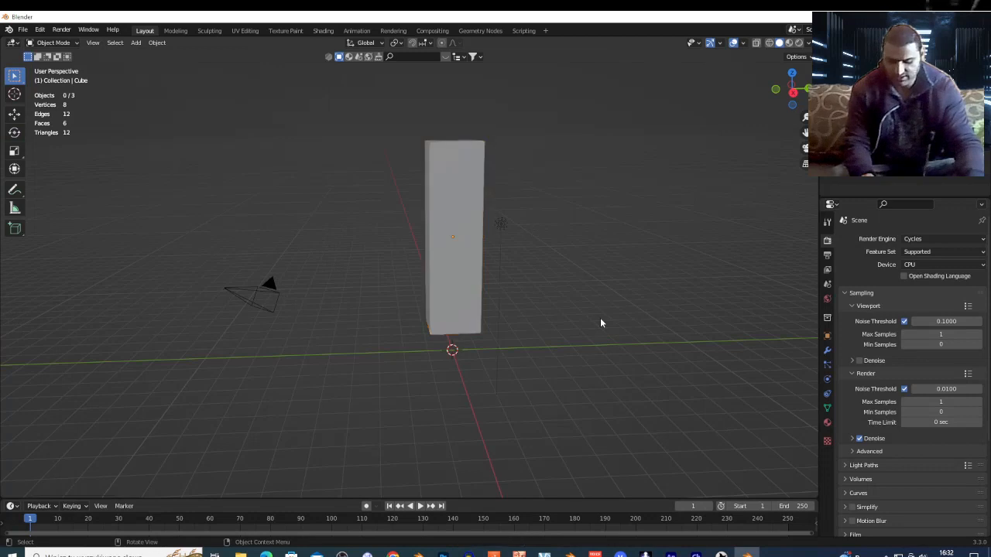
pyautogui.hotkey('shift', '`')
pyautogui.click(600, 317)
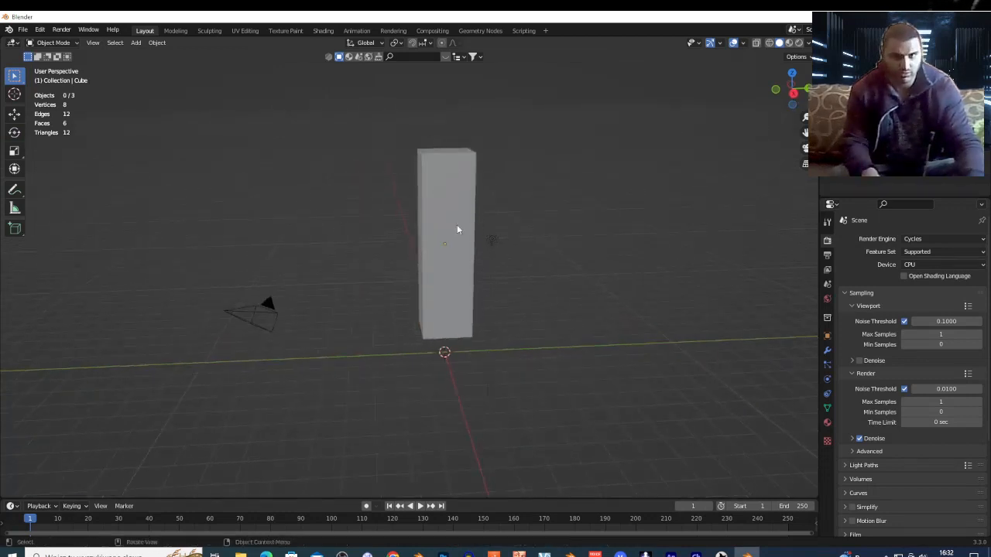
pyautogui.click(452, 177)
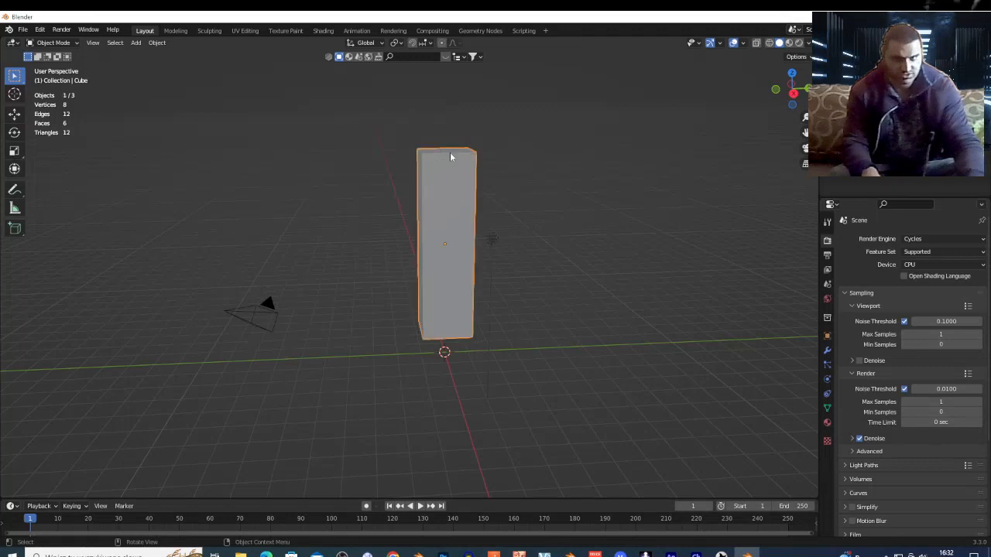
pyautogui.click(827, 423)
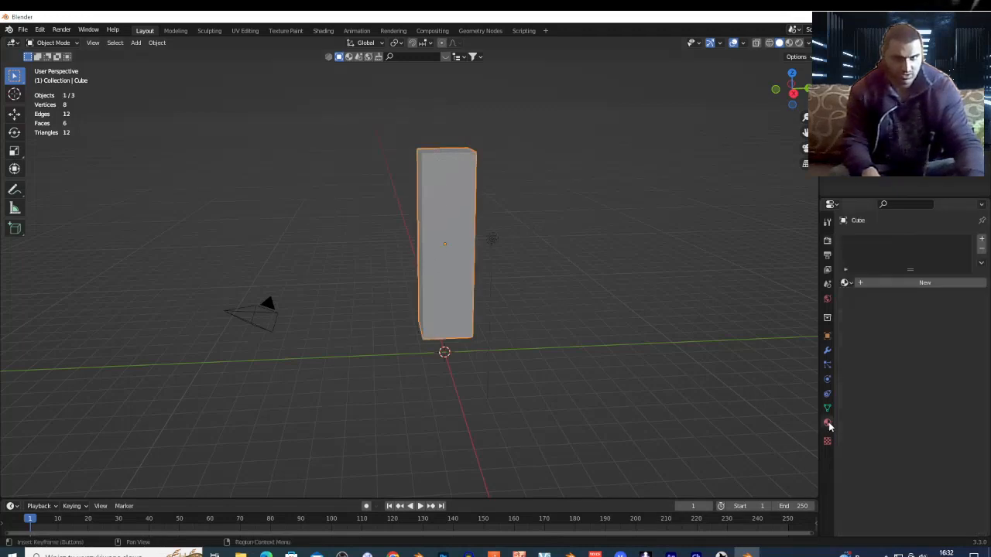
pyautogui.click(924, 282)
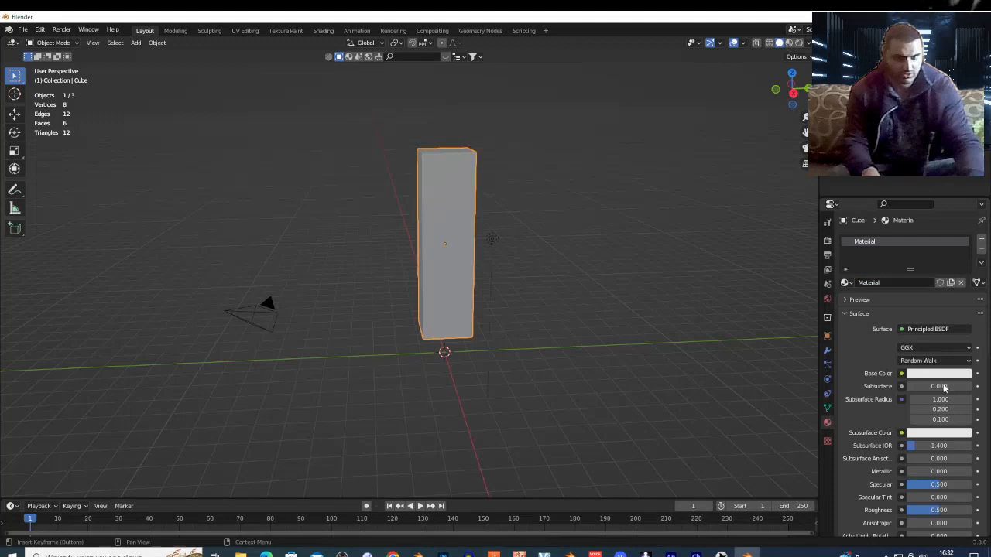
# Add a second material to the tall block and set its Base Color to black
pyautogui.click(982, 239)
pyautogui.click(926, 302)
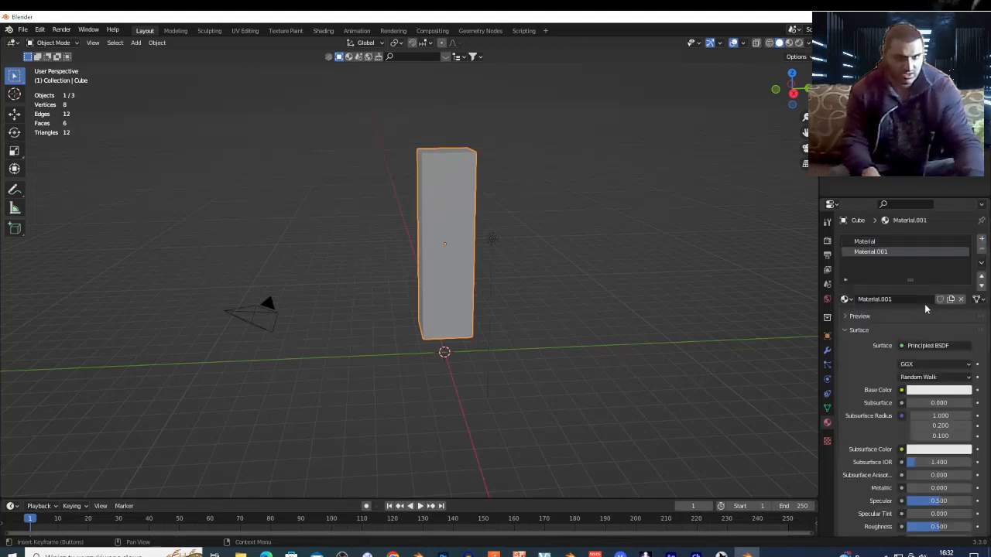
pyautogui.click(943, 391)
pyautogui.moveTo(966, 286); pyautogui.dragTo(963, 317)
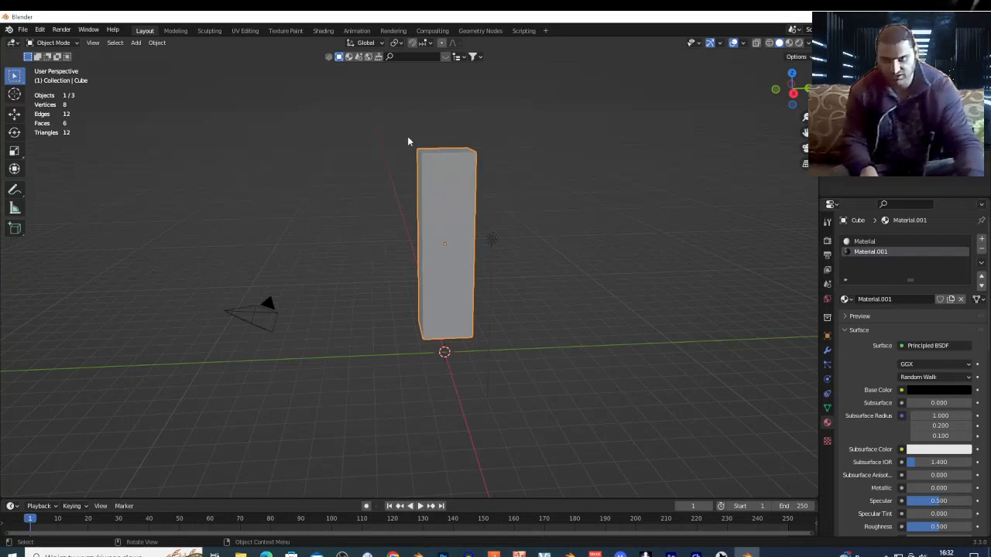
# Cell Fracture the tall block with Own Verts as point source, Material 1 and the pieces in collection 1
pyautogui.click(384, 206)
pyautogui.click(446, 181)
pyautogui.click(158, 43)
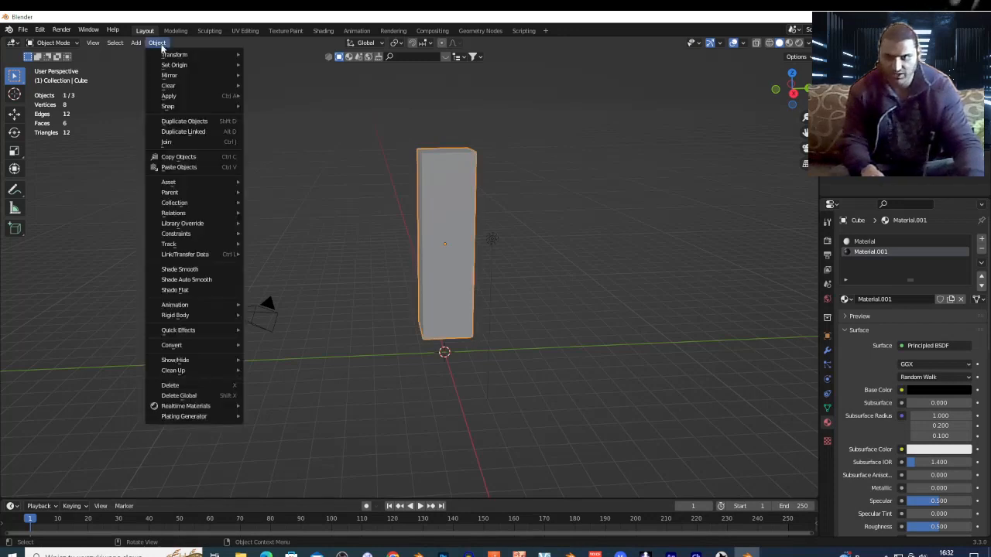
pyautogui.moveTo(175, 332)
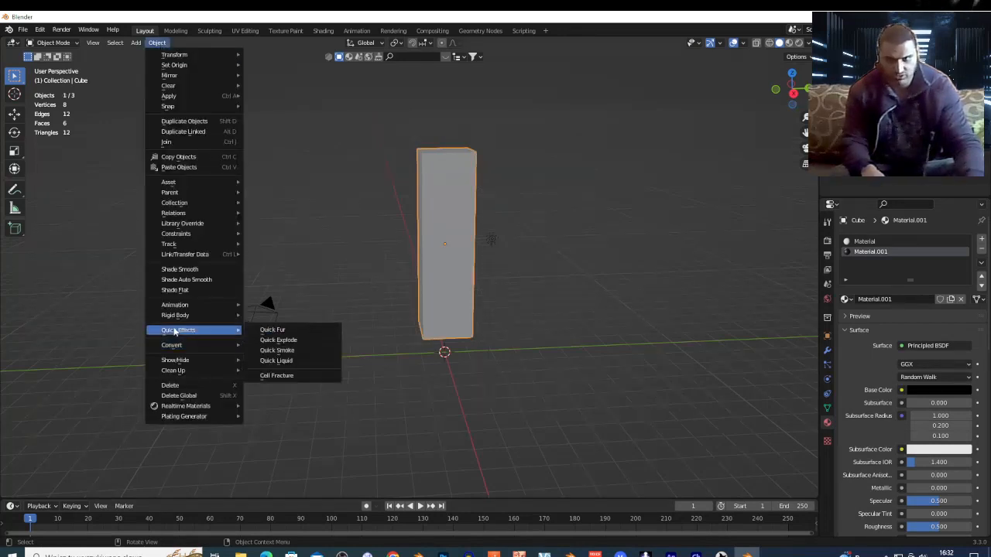
pyautogui.click(284, 377)
pyautogui.click(288, 389)
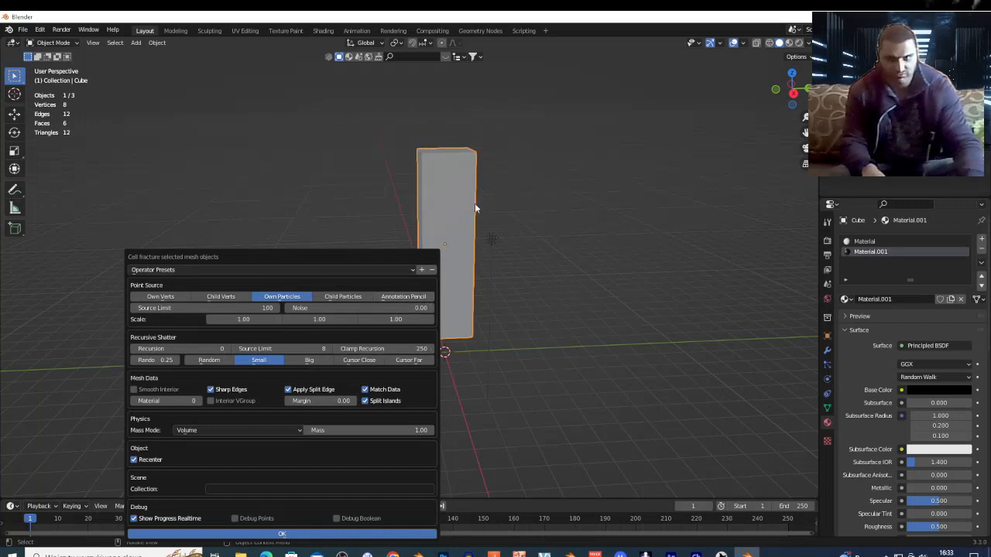
pyautogui.click(163, 297)
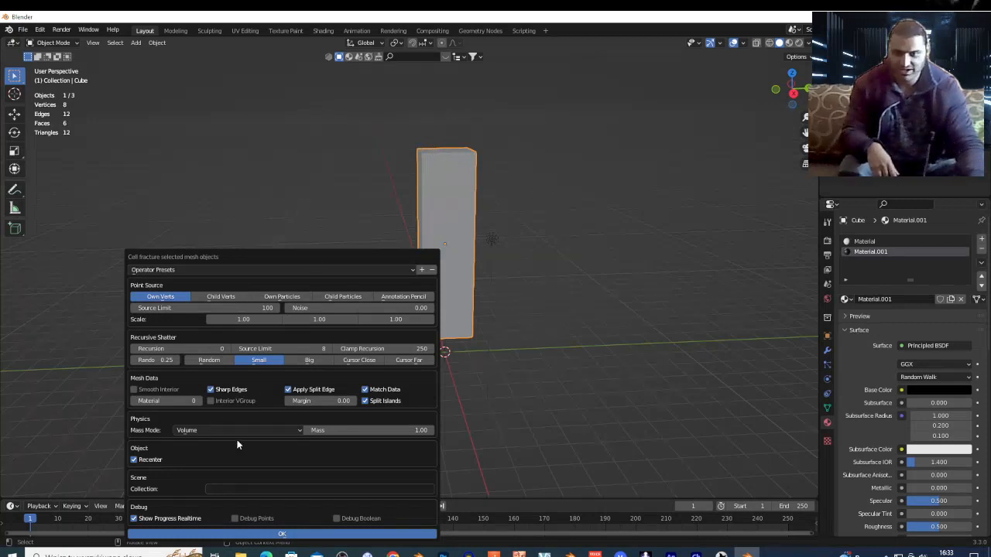
pyautogui.click(200, 404)
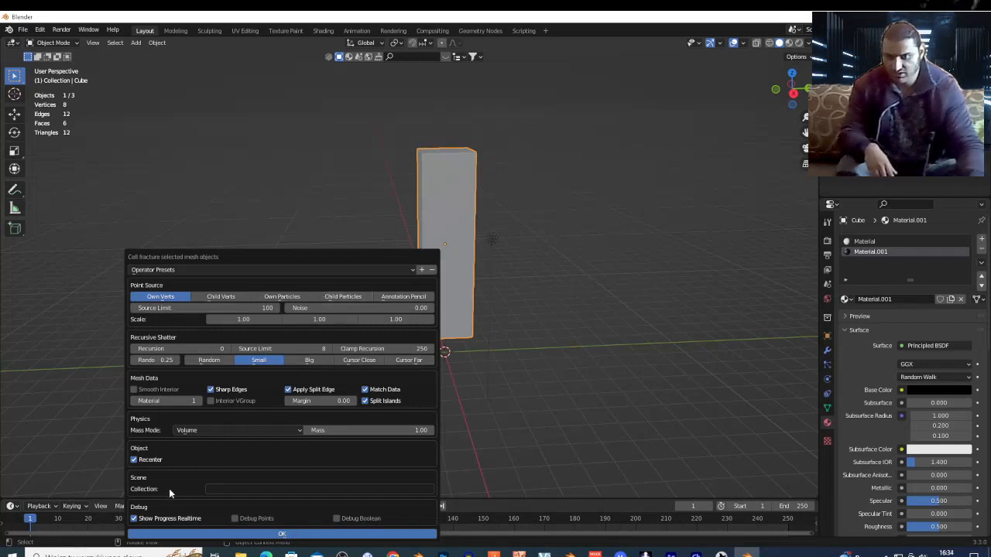
pyautogui.write('1')
pyautogui.press('Return')
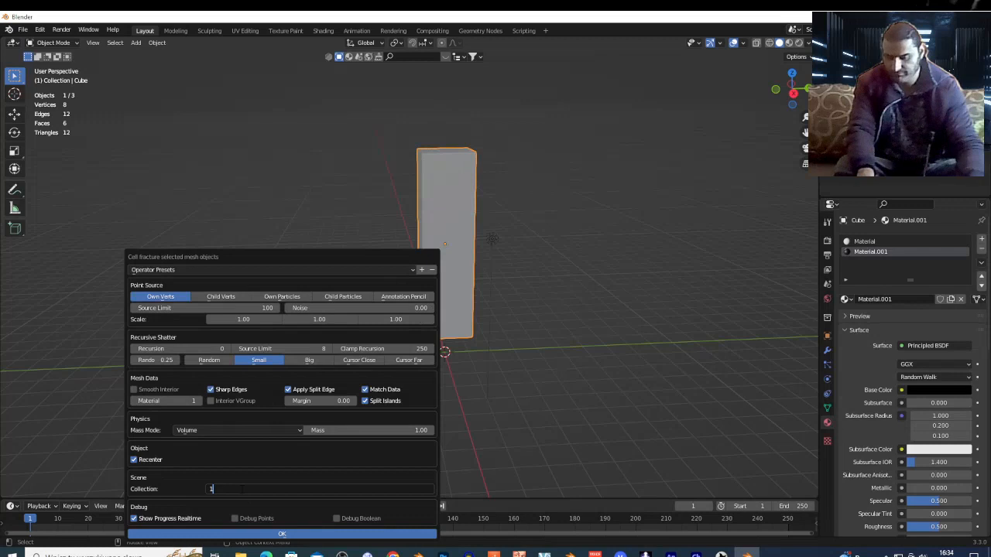
pyautogui.click(268, 534)
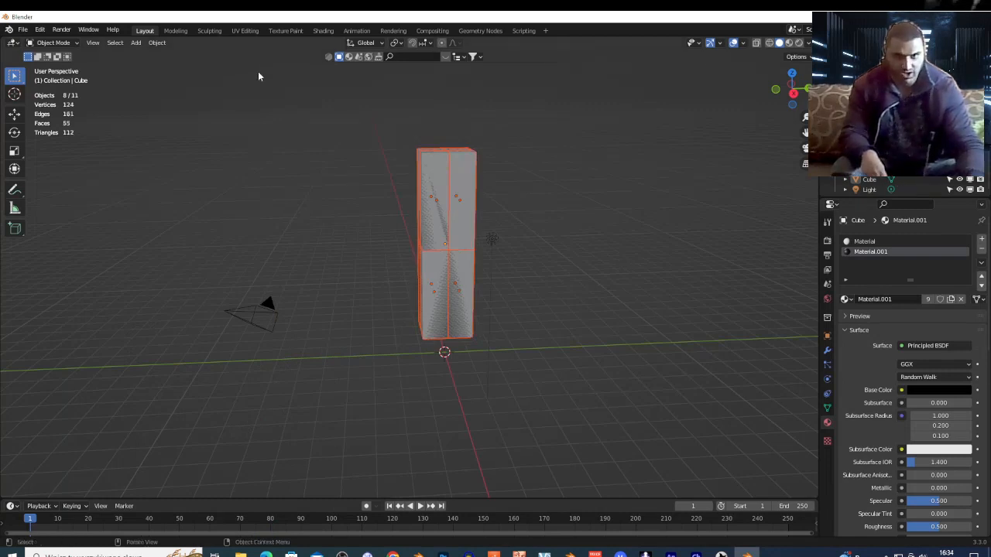
# Make the fractured pieces active rigid bodies and play the simulation briefly
pyautogui.click(158, 43)
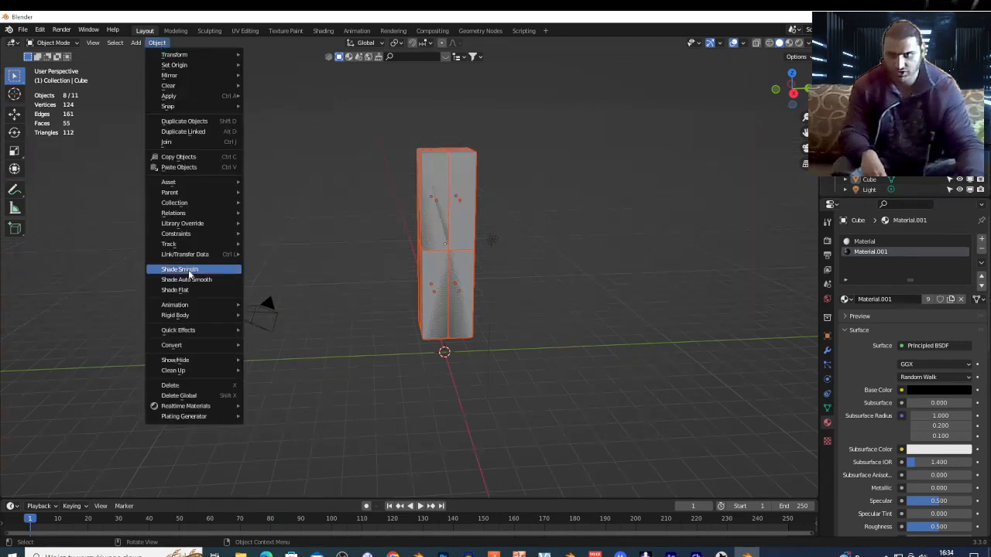
pyautogui.moveTo(186, 316)
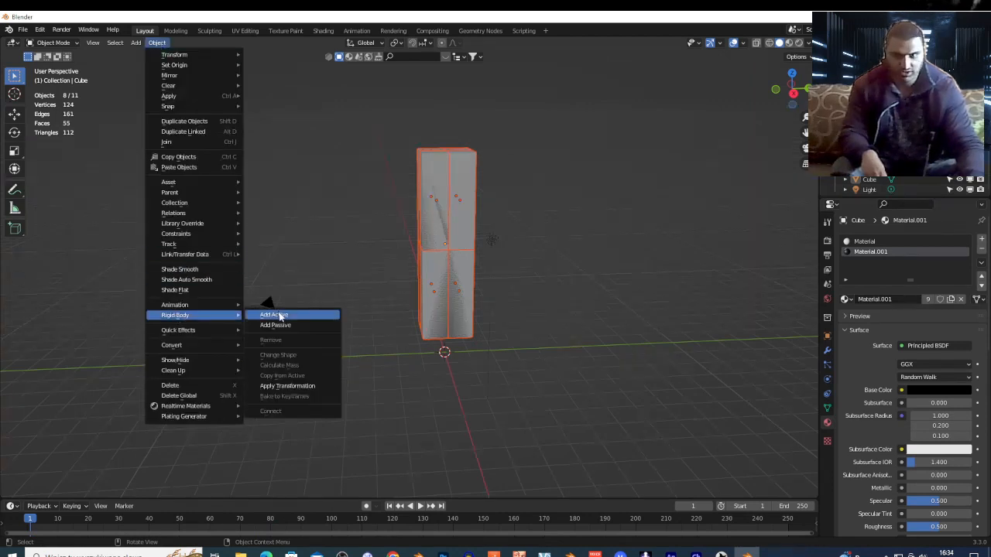
pyautogui.click(277, 315)
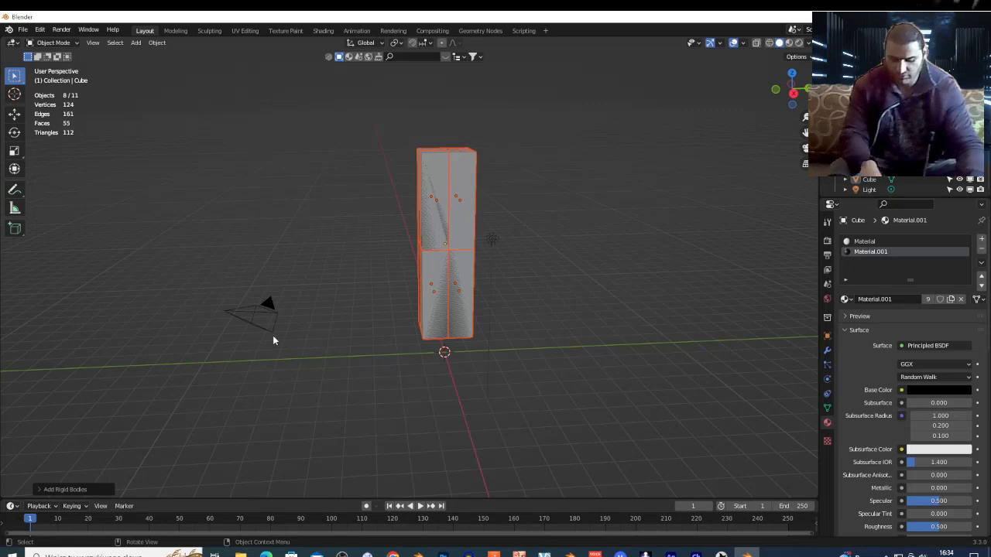
pyautogui.press('space')
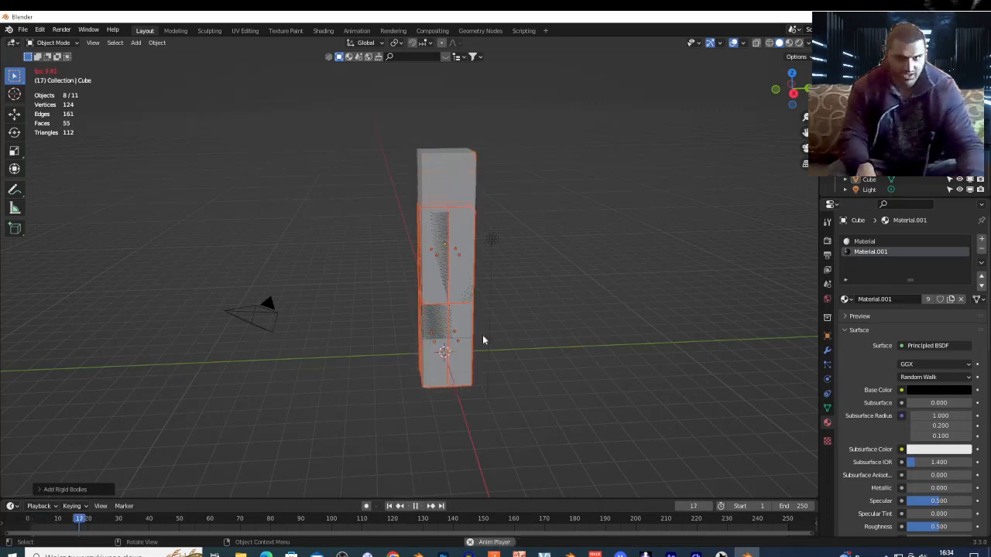
pyautogui.press('space')
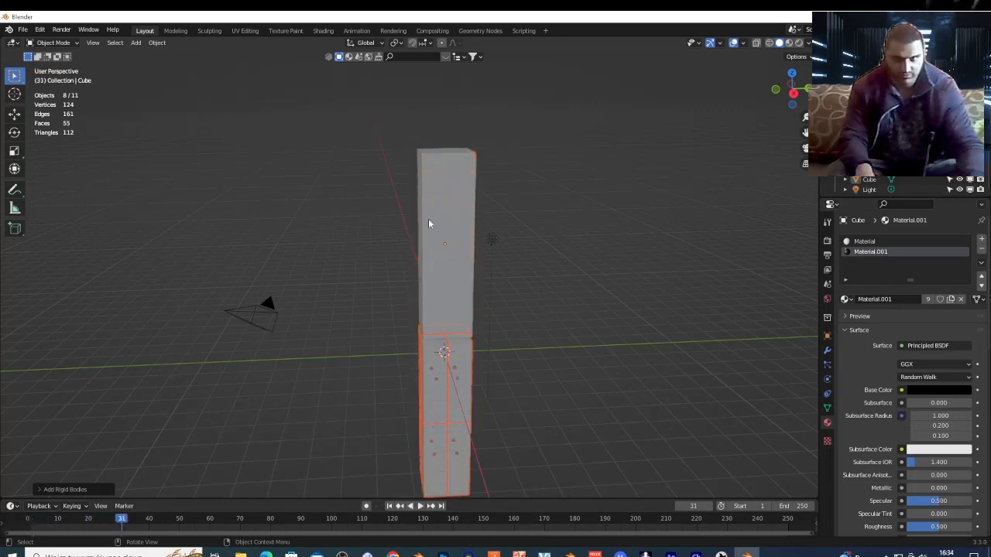
# Delete the original unfractured block and return the timeline to frame 0
pyautogui.click(437, 228)
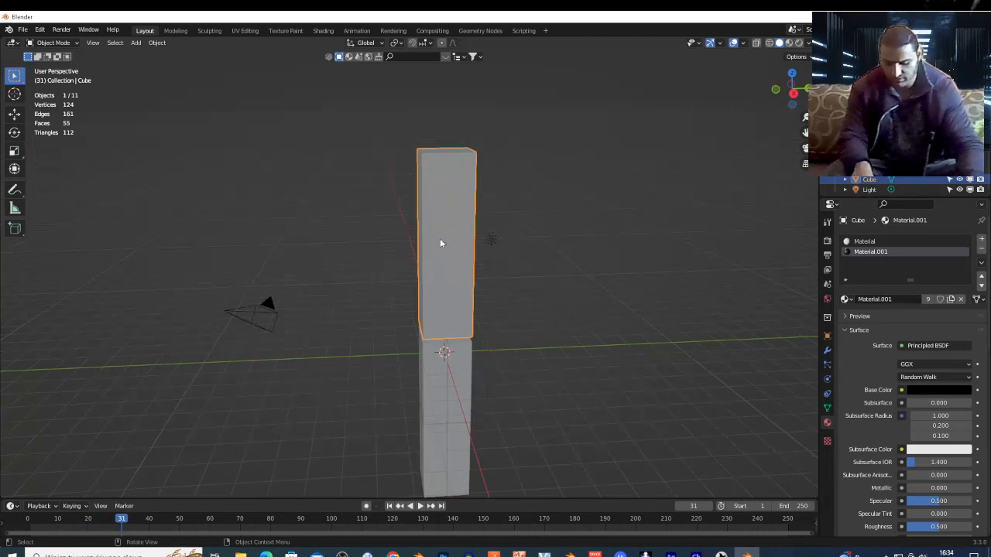
pyautogui.press('Delete')
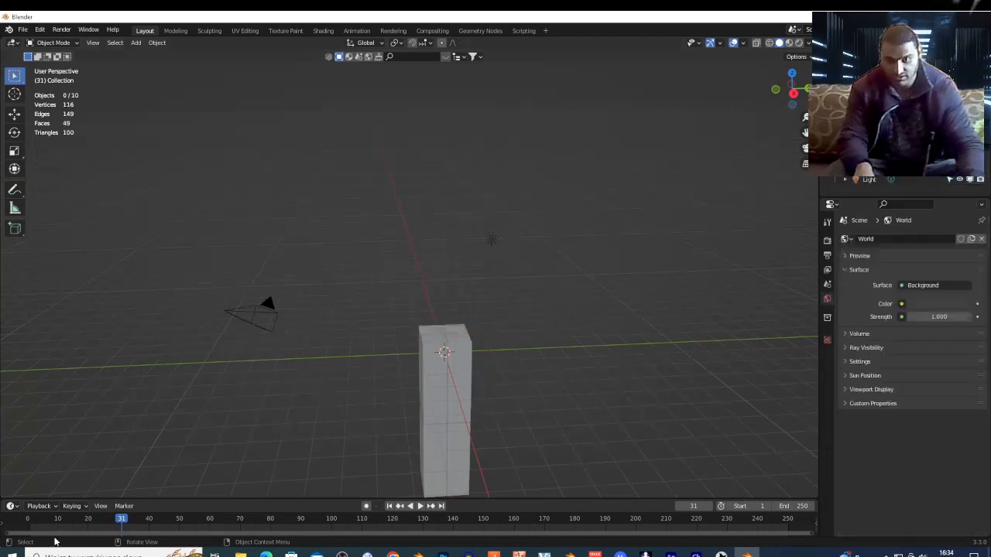
pyautogui.click(26, 523)
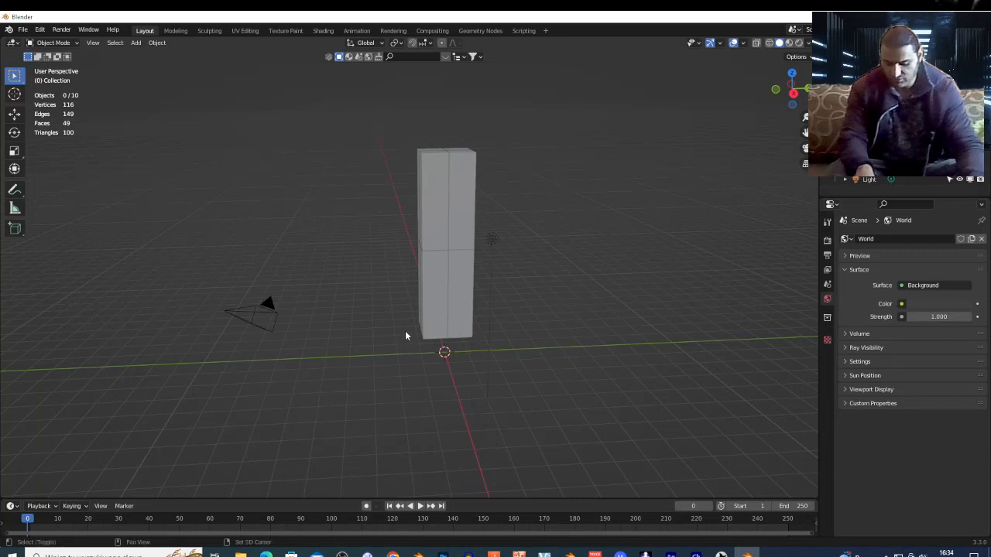
# Add a plane mesh at the origin and scale it up into a large ground surface beneath the column
pyautogui.hotkey('shift', '`')
pyautogui.press('d')
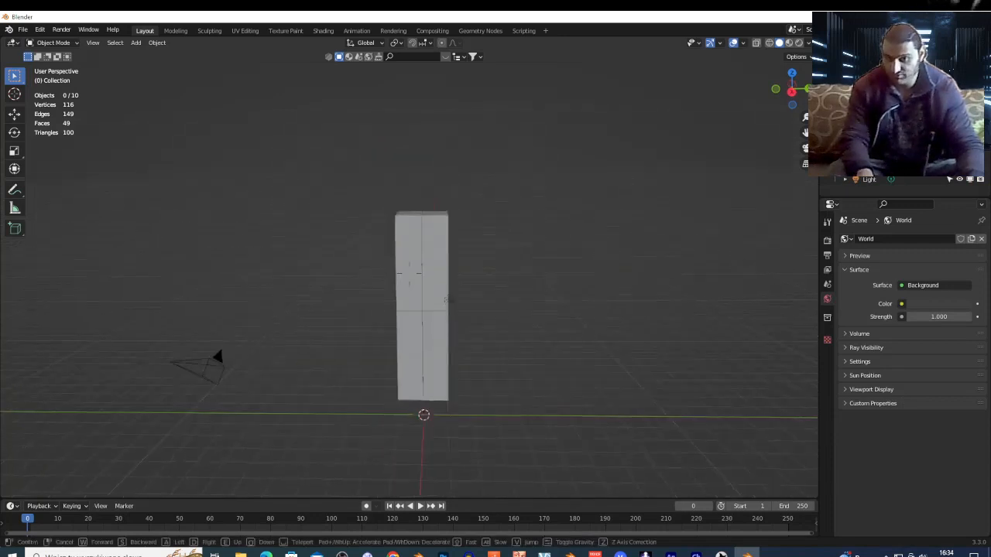
pyautogui.press('w')
pyautogui.click(405, 335)
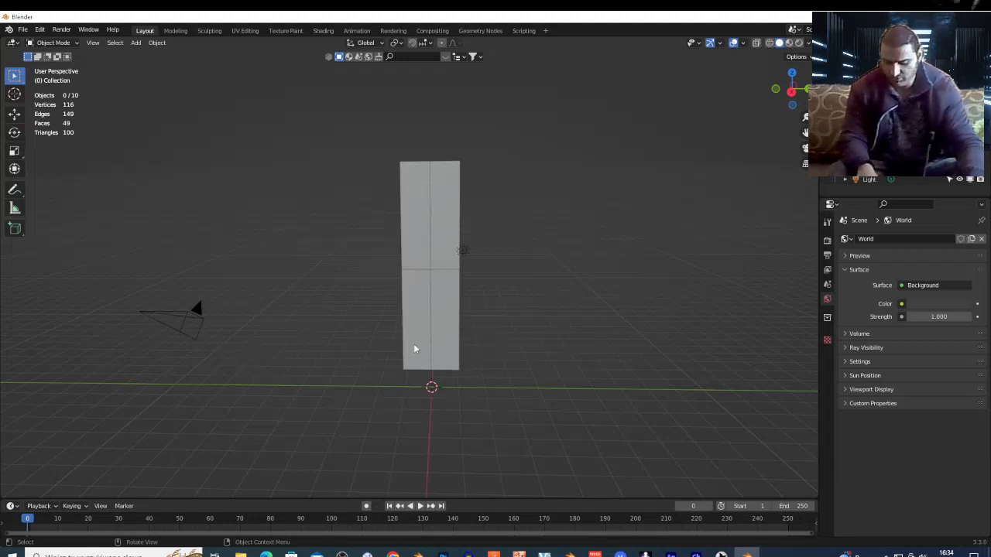
pyautogui.hotkey('shift', 'a')
pyautogui.moveTo(416, 326)
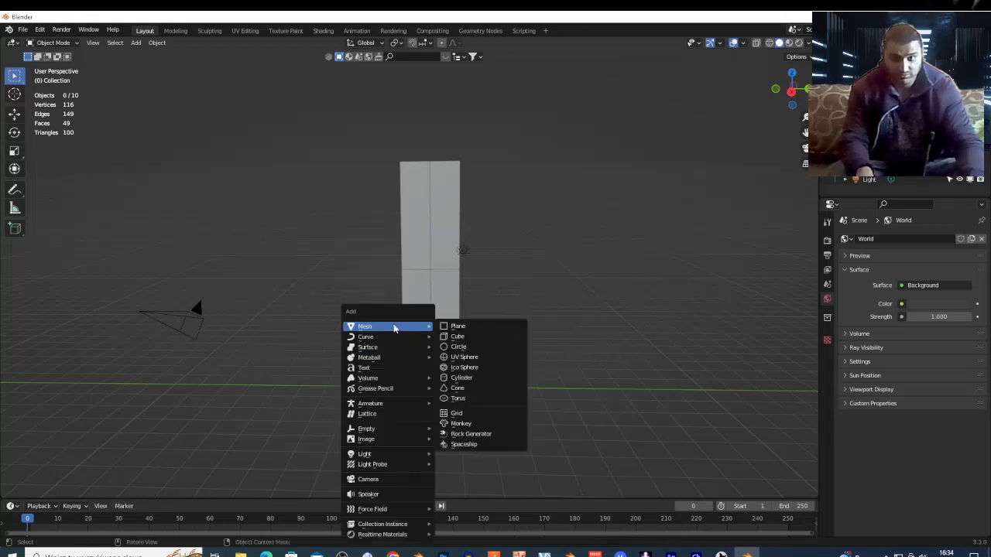
pyautogui.click(461, 333)
pyautogui.press('s')
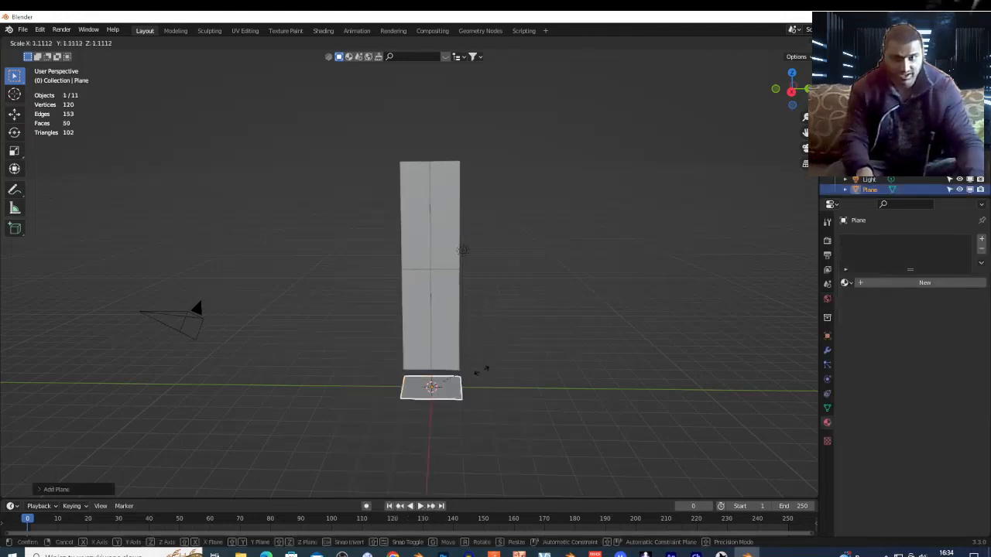
pyautogui.click(34, 371)
pyautogui.hotkey('shift', '`')
pyautogui.press('w')
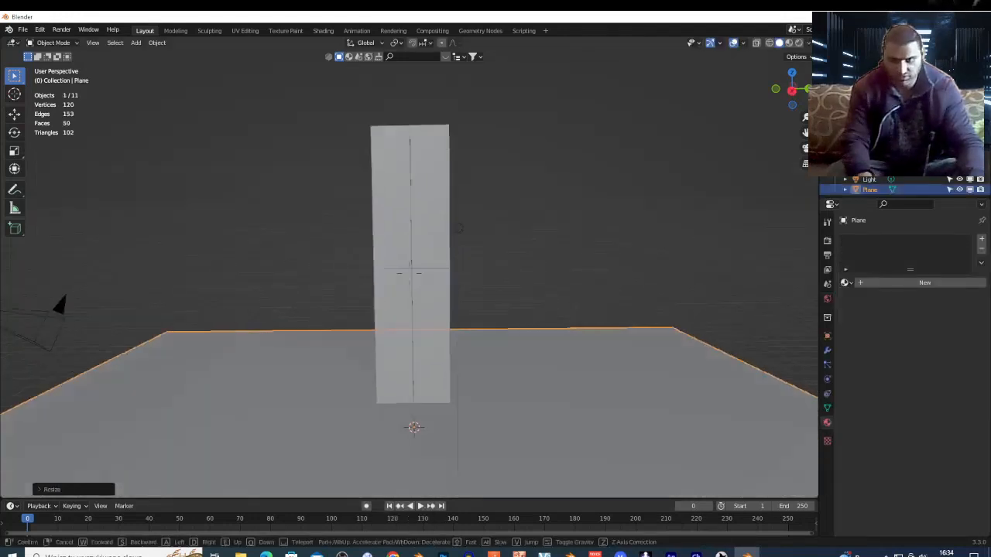
# Make the ground plane a passive rigid body
pyautogui.press('q')
pyautogui.press('s')
pyautogui.click(36, 374)
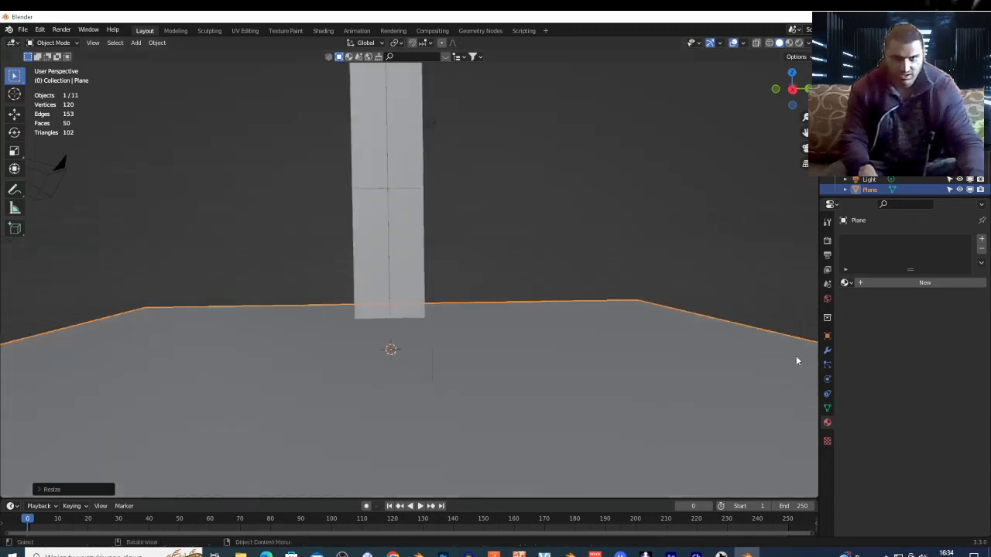
pyautogui.click(826, 380)
pyautogui.click(949, 260)
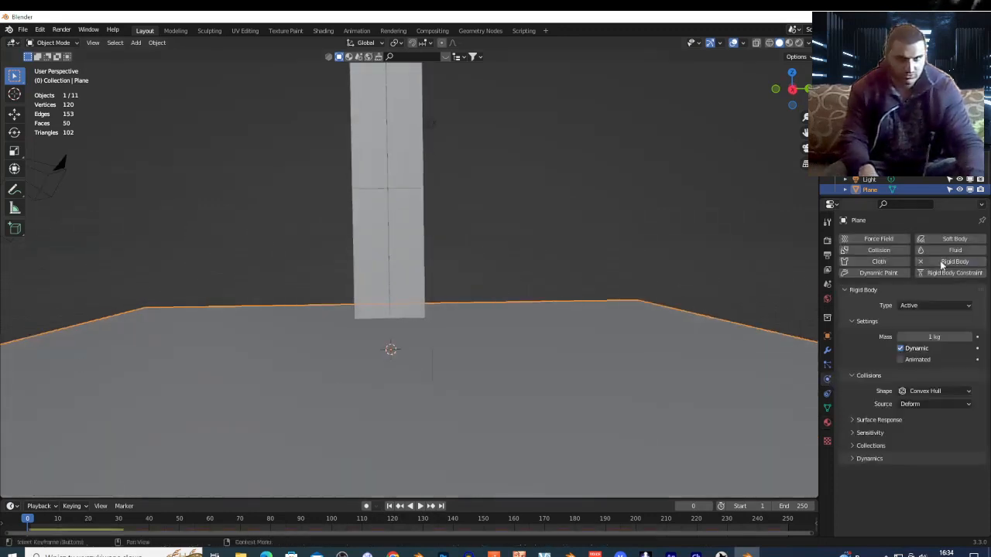
pyautogui.click(944, 306)
pyautogui.click(929, 335)
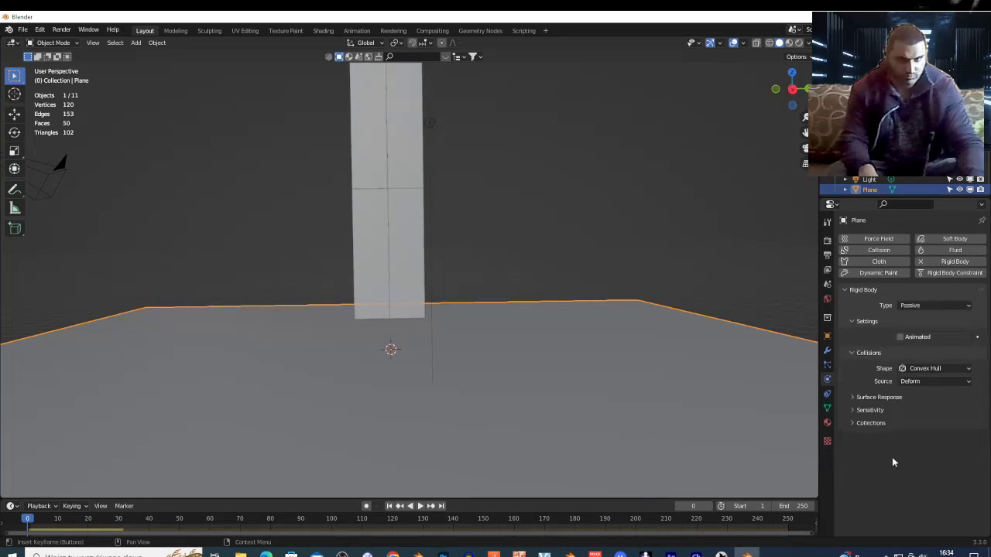
# Enable the collision margin in the plane's rigid body sensitivity settings and set it to 0.007 m
pyautogui.click(853, 415)
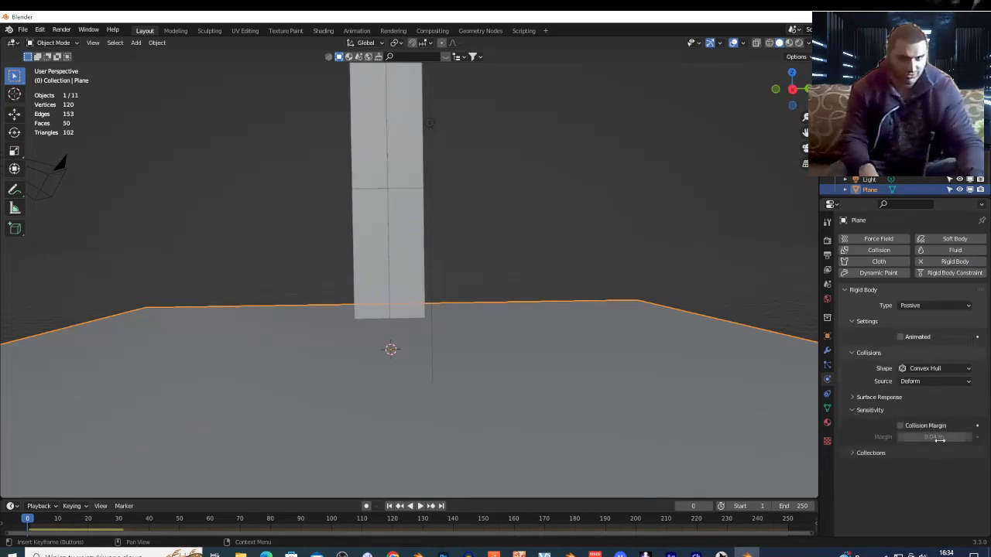
pyautogui.click(901, 426)
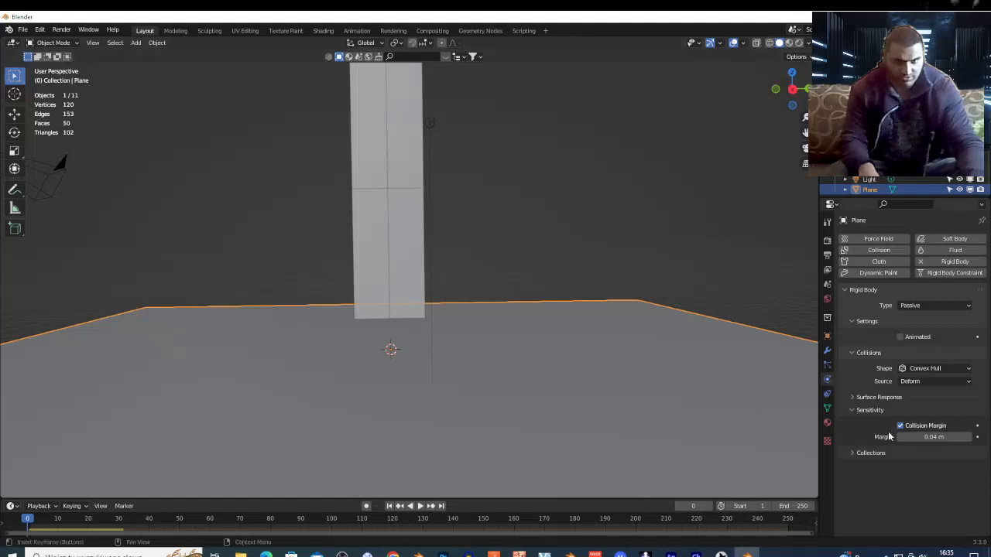
pyautogui.moveTo(935, 438); pyautogui.dragTo(919, 437)
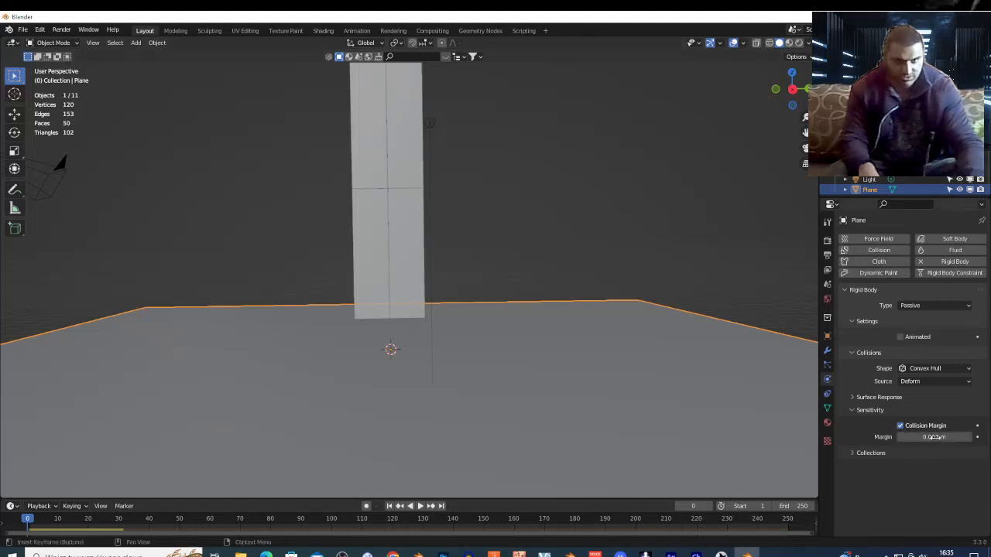
# Raise the ground plane about 1 m along Z to meet the base of the column
pyautogui.press('g')
pyautogui.press('z')
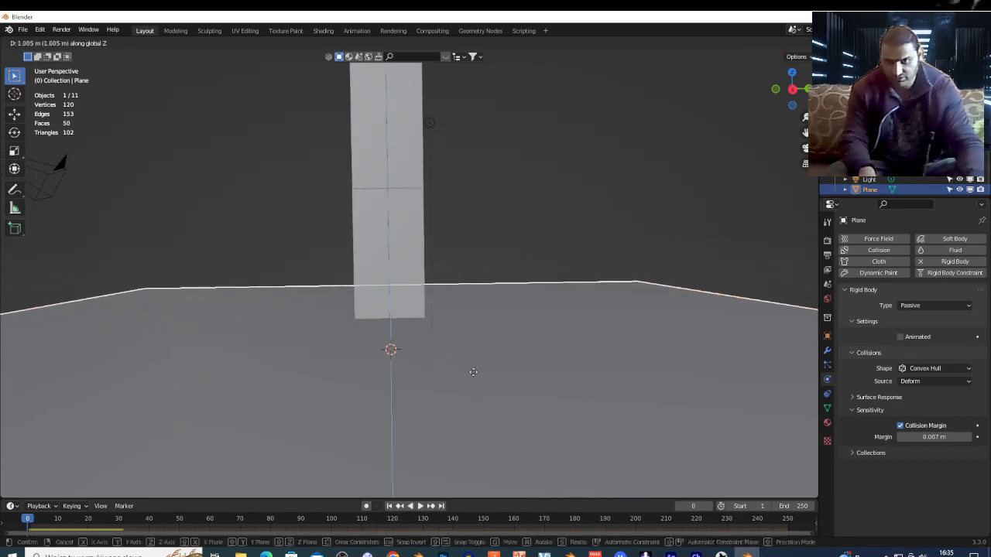
pyautogui.click(470, 373)
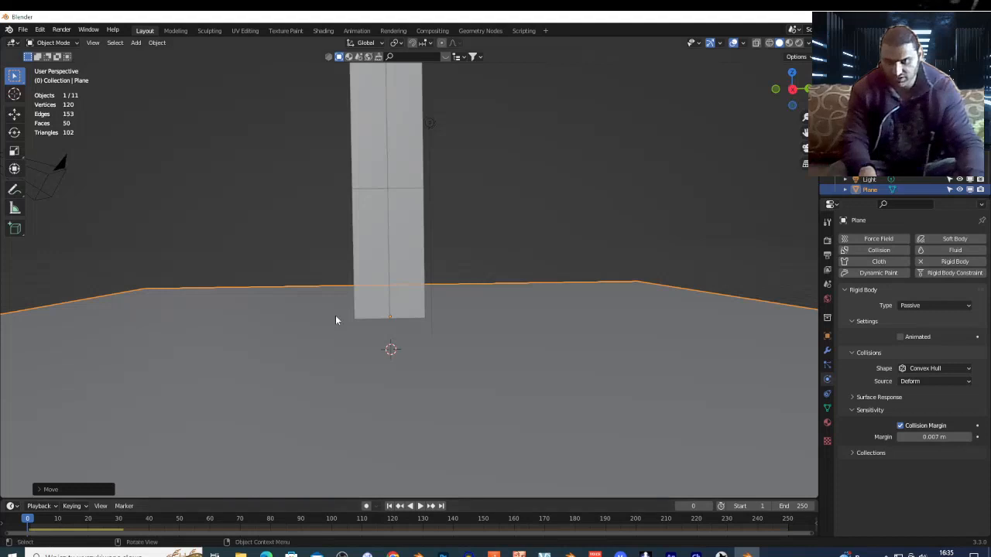
# Play the simulation to check how the column rests on the ground plane, and return the timeline to frame 0
pyautogui.press('space')
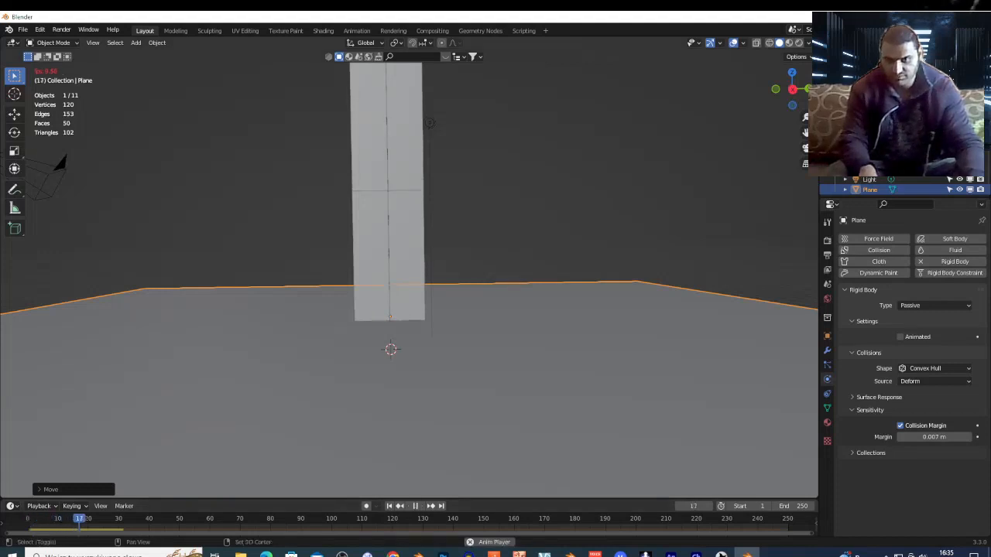
pyautogui.hotkey('shift', '`')
pyautogui.press('s')
pyautogui.press('d')
pyautogui.press('w')
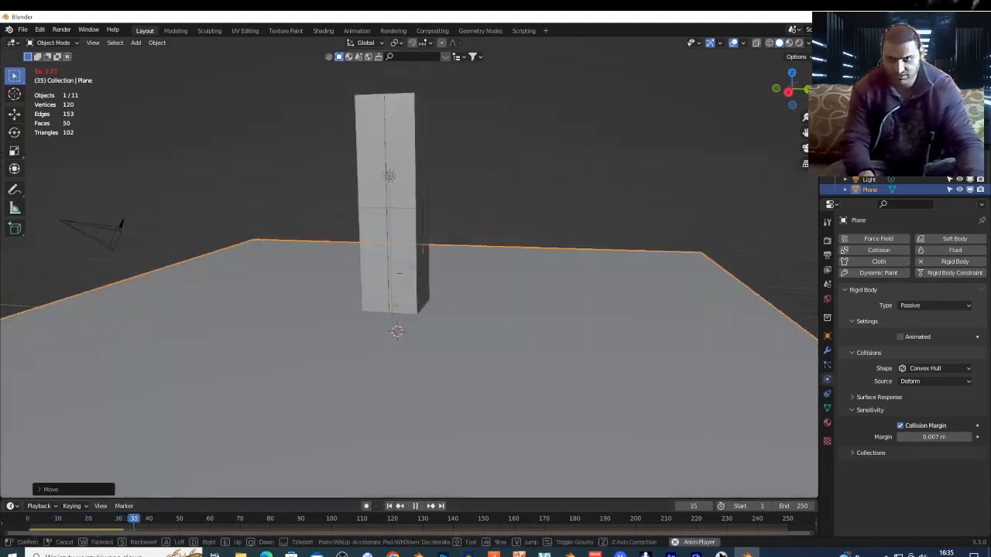
pyautogui.press('space')
pyautogui.click(509, 275)
pyautogui.press('space')
pyautogui.hotkey('shift', '`')
pyautogui.press('s')
pyautogui.press('s')
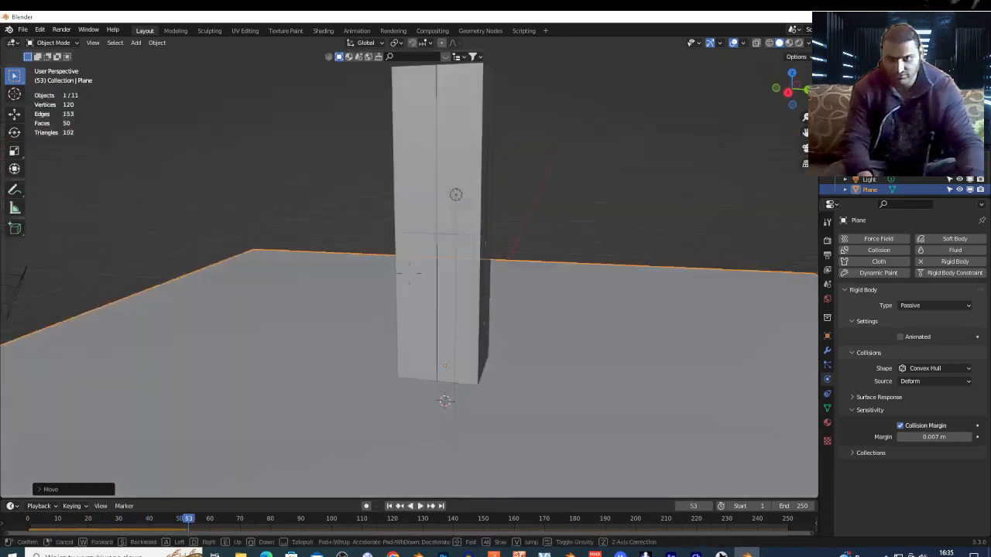
pyautogui.click(517, 279)
pyautogui.press('space')
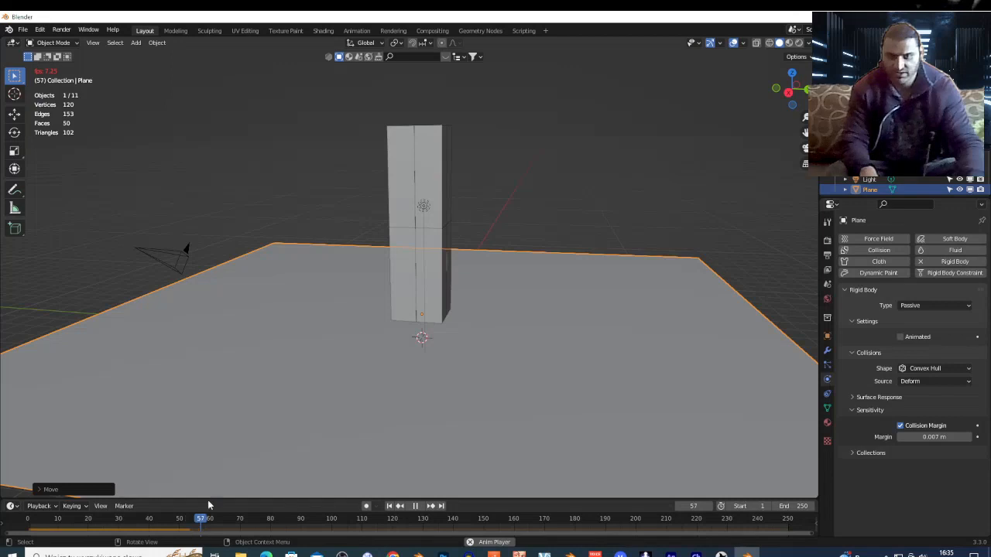
pyautogui.press('space')
pyautogui.click(28, 524)
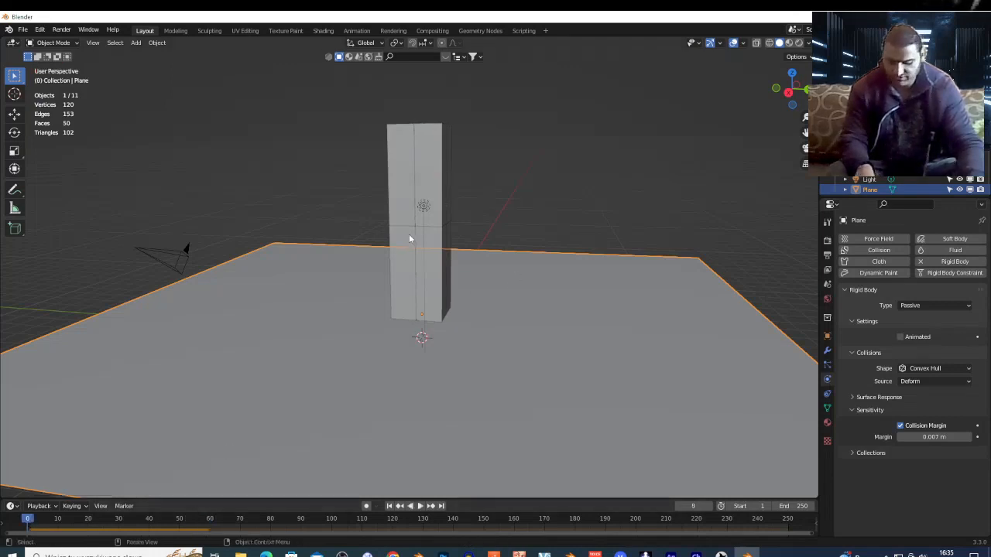
# Add a UV sphere, raise it to the column's upper half and move it about 9.4 m along Y away from the column
pyautogui.hotkey('shift', 'a')
pyautogui.moveTo(411, 234)
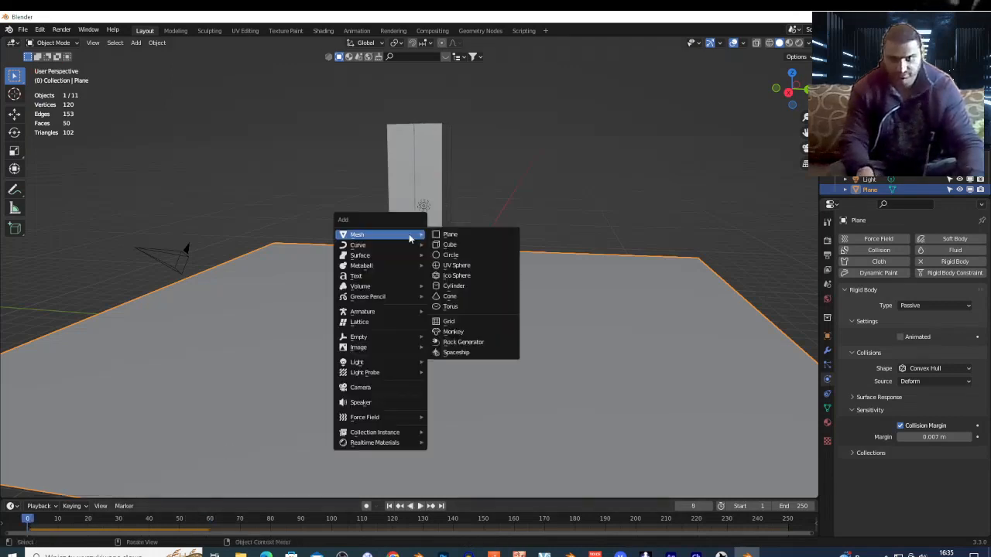
pyautogui.click(469, 266)
pyautogui.press('g')
pyautogui.press('z')
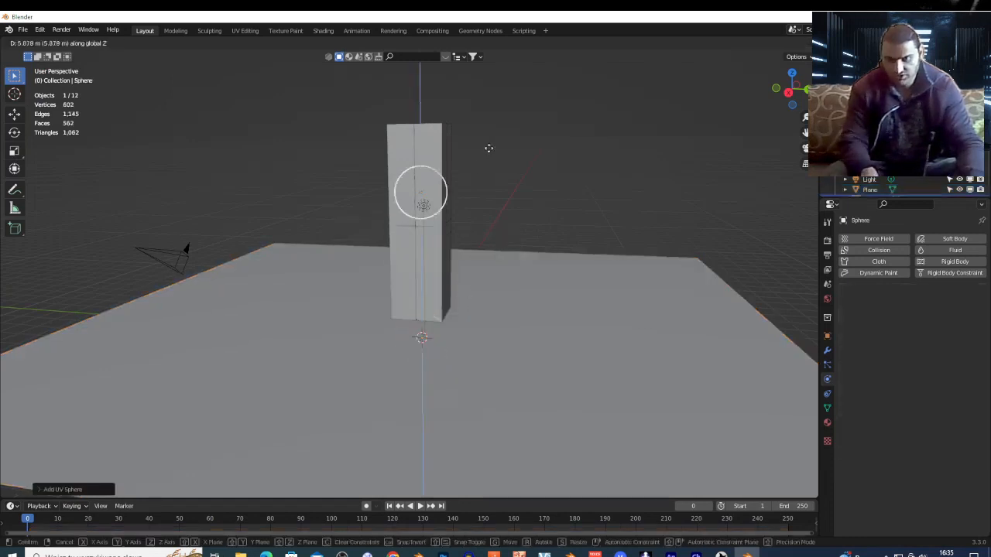
pyautogui.click(488, 152)
pyautogui.press('g')
pyautogui.press('y')
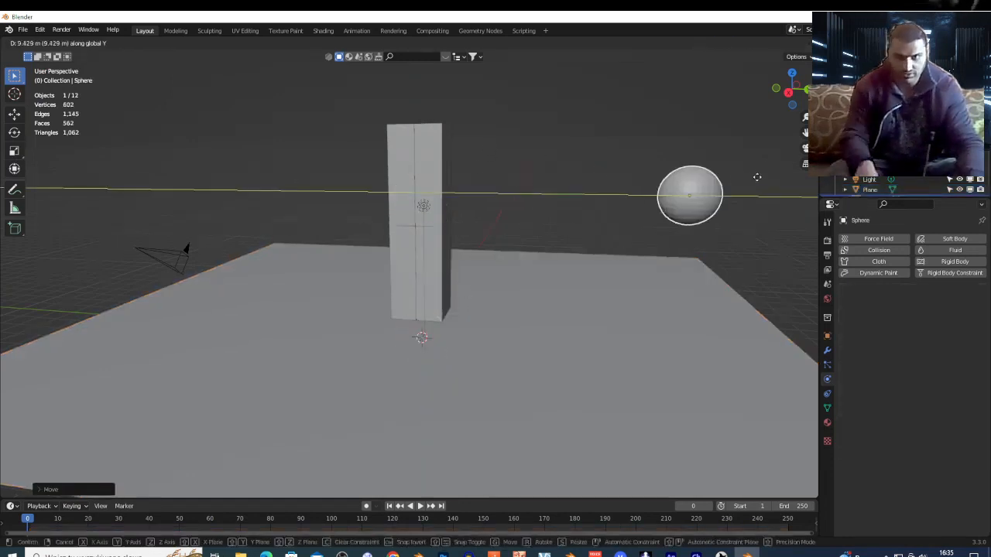
pyautogui.click(757, 180)
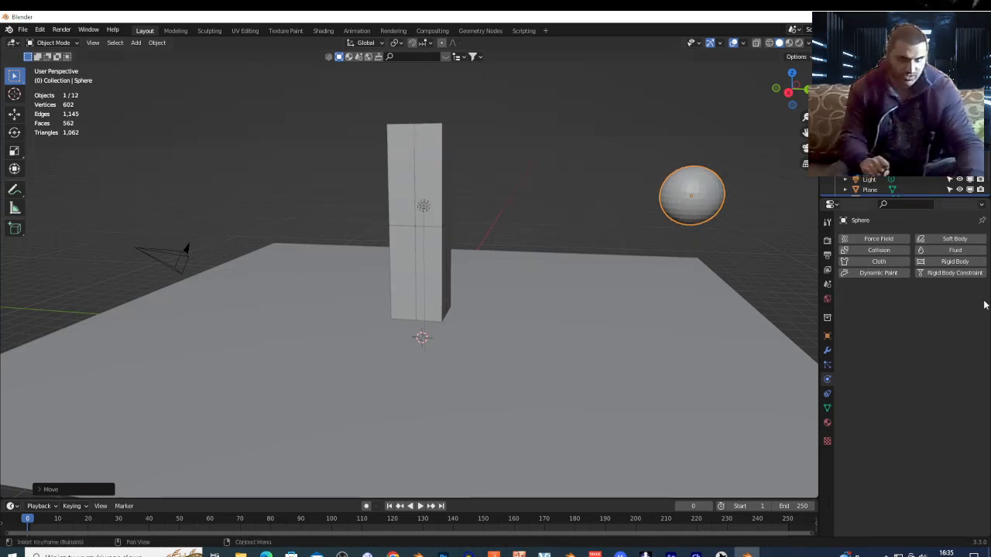
# Make the sphere an active rigid body with Animated enabled and keyframe its location at frame 0
pyautogui.click(968, 266)
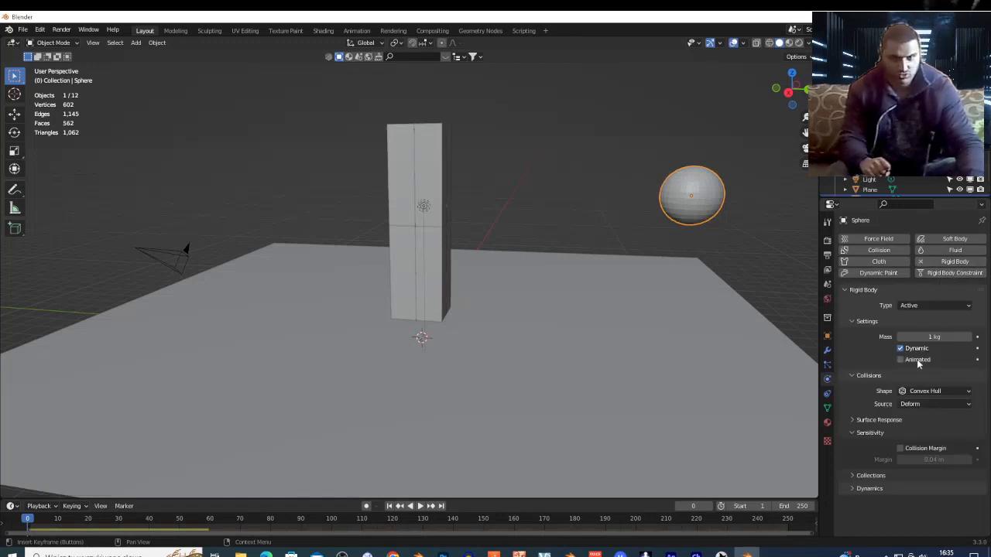
pyautogui.moveTo(599, 498); pyautogui.dragTo(619, 396)
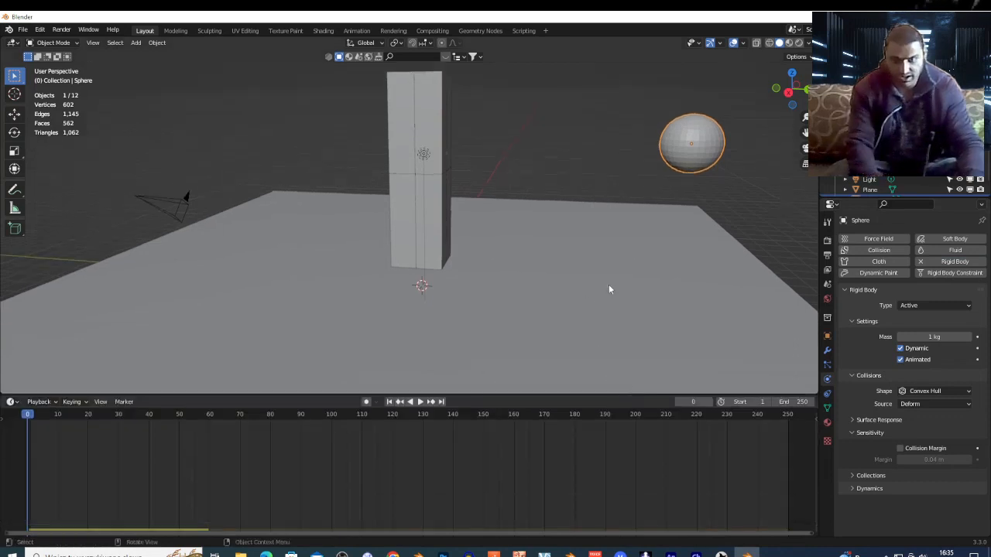
pyautogui.press('i')
pyautogui.click(566, 287)
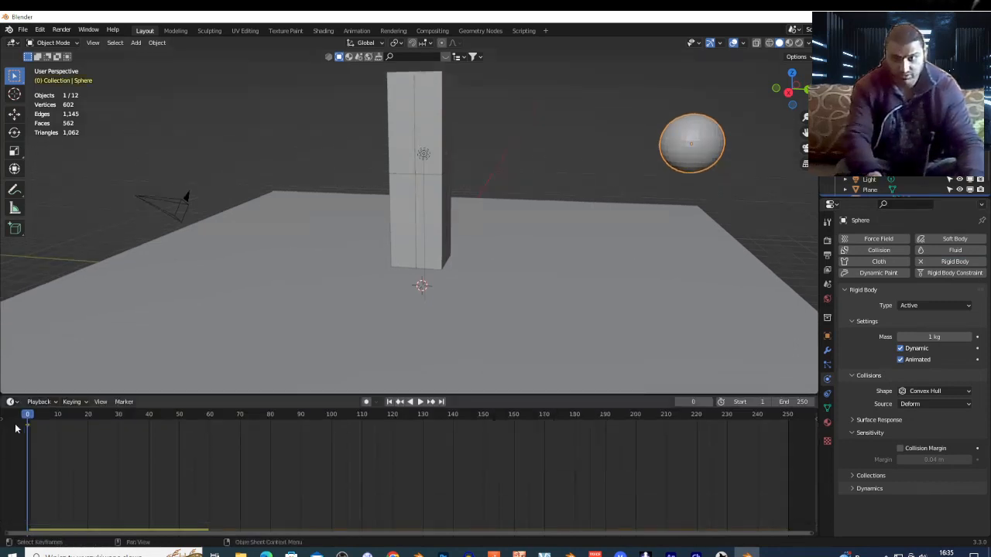
# At frame 62, move the sphere along Y past the column to its opposite side and keyframe its location
pyautogui.click(214, 415)
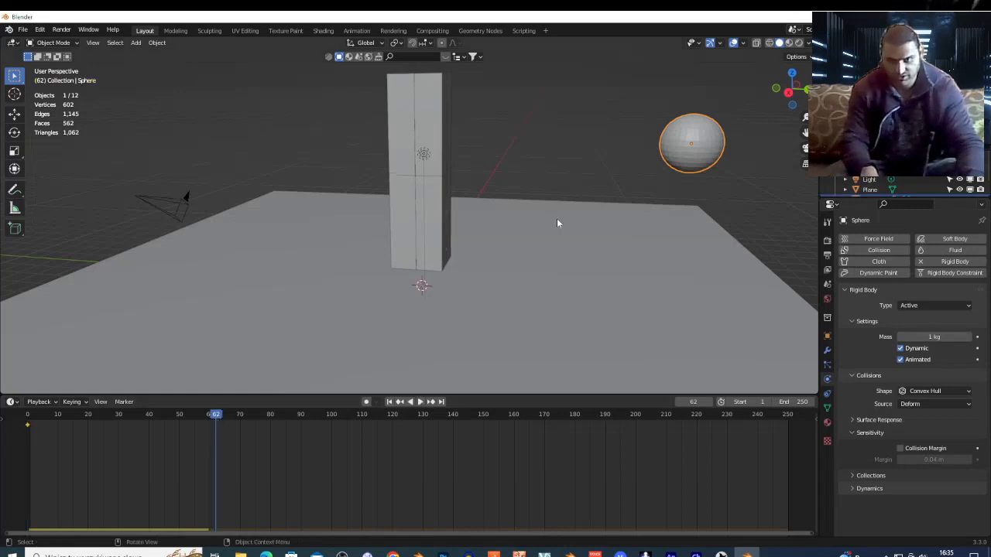
pyautogui.press('g')
pyautogui.press('y')
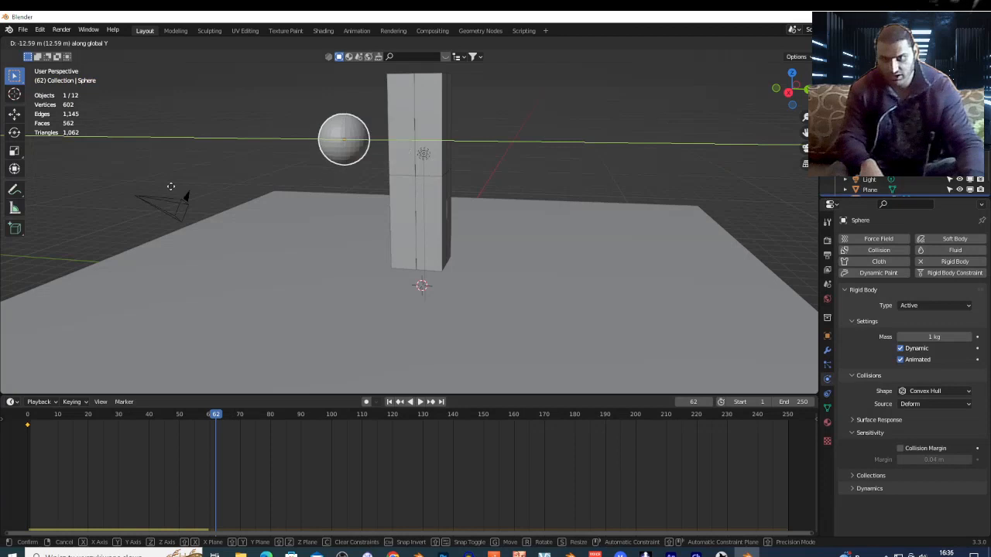
pyautogui.click(172, 191)
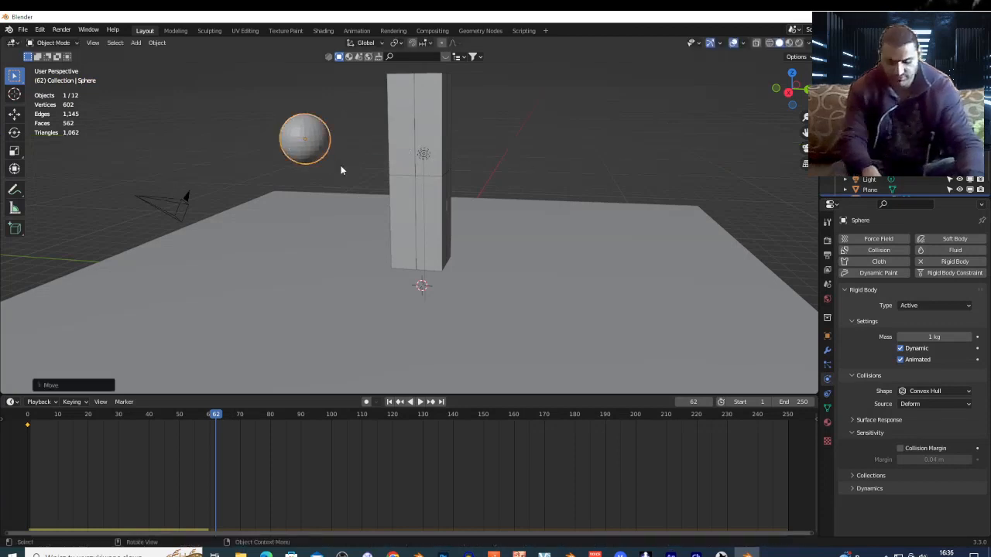
pyautogui.press('i')
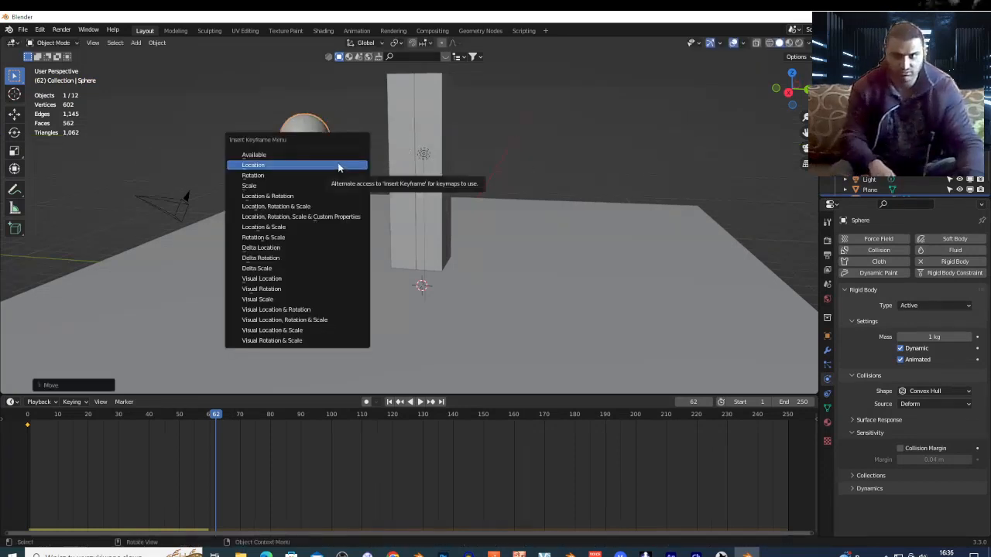
pyautogui.click(339, 167)
# Play the animation from the start to check the sphere's path through the column
pyautogui.hotkey('shift', 'Left')
pyautogui.press('space')
pyautogui.press('space')
pyautogui.moveTo(389, 168)
pyautogui.mouseDown(button='middle')
pyautogui.moveTo(418, 186)
pyautogui.moveTo(387, 162)
pyautogui.mouseUp(button='middle')
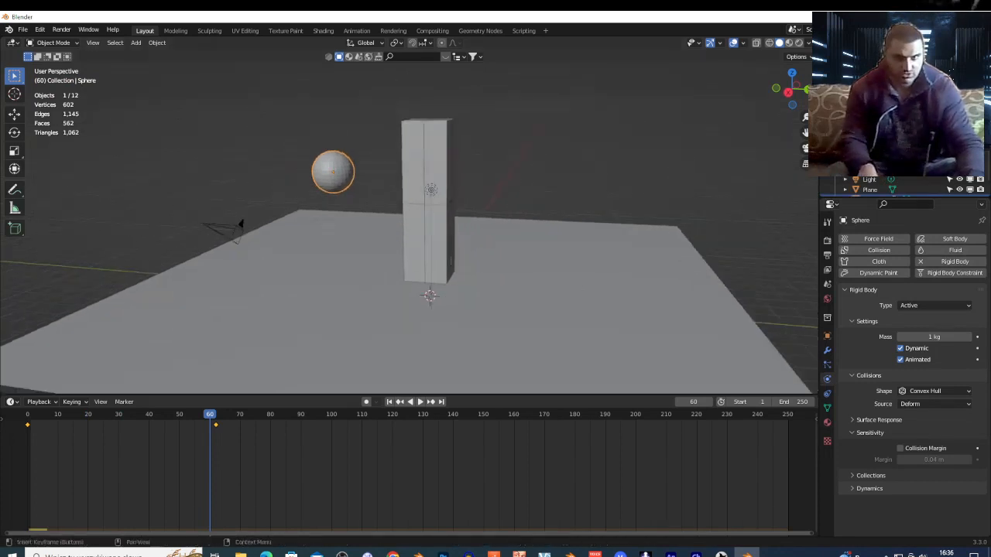
# Select all eight fractured pieces with Cube_cell active and copy its rigid body settings to the others
pyautogui.moveTo(817, 174); pyautogui.dragTo(475, 178)
pyautogui.click(541, 86)
pyautogui.keyDown('shift'); pyautogui.click(547, 159); pyautogui.keyUp('shift')
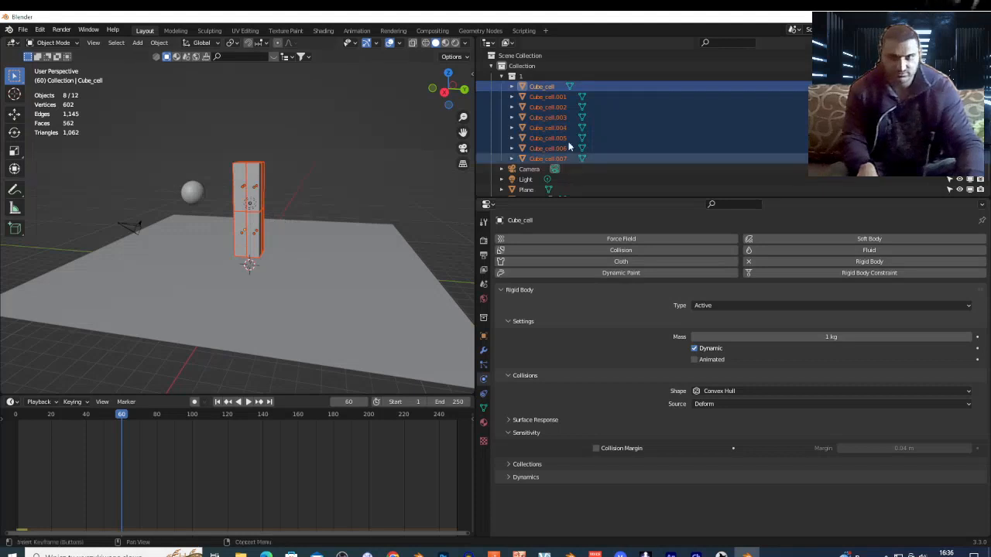
pyautogui.click(549, 88)
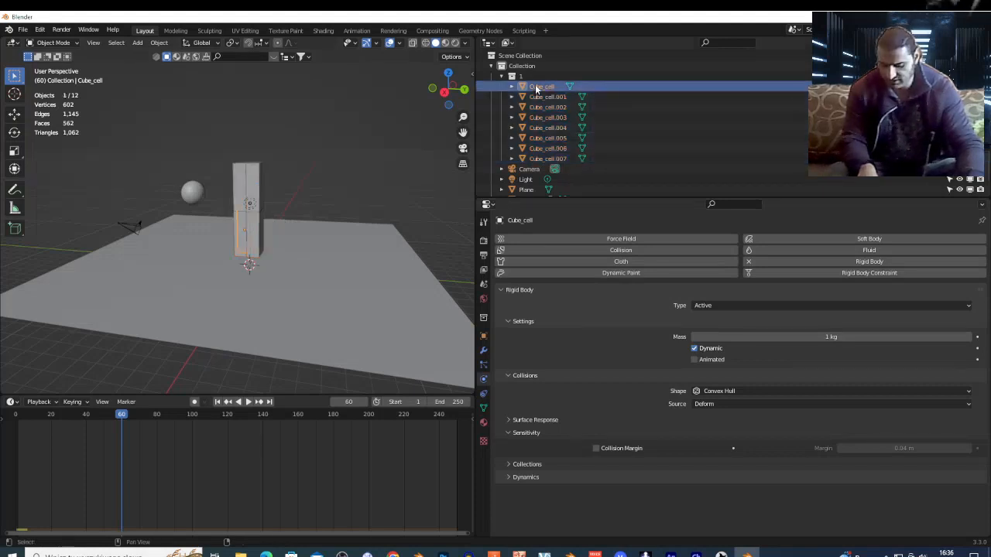
pyautogui.keyDown('shift'); pyautogui.click(544, 158); pyautogui.keyUp('shift')
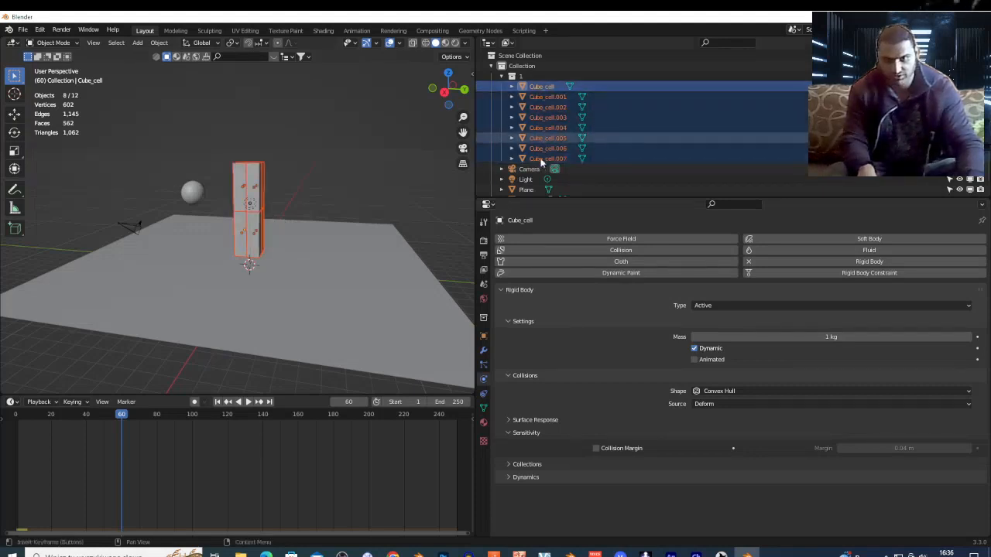
pyautogui.click(158, 43)
pyautogui.click(159, 43)
pyautogui.click(161, 44)
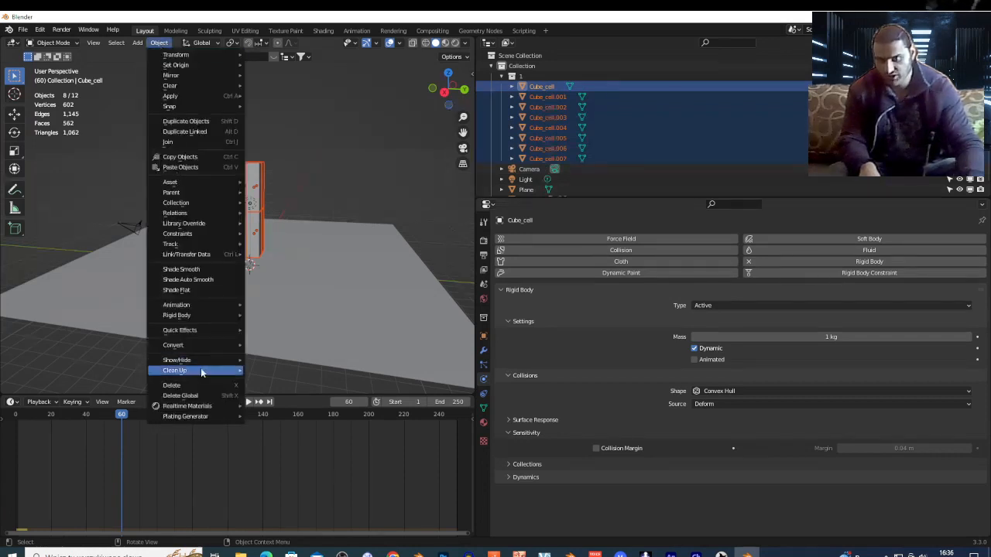
pyautogui.moveTo(196, 319)
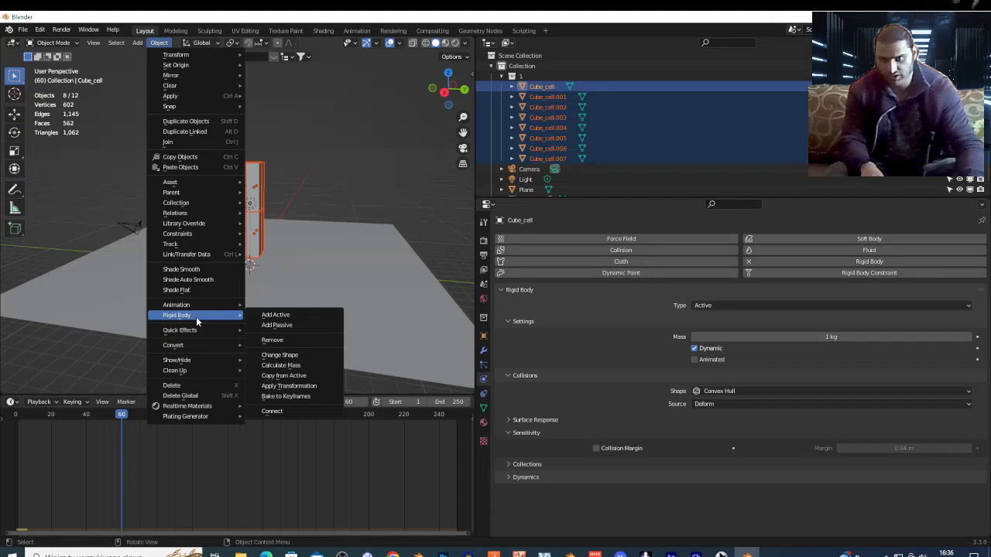
pyautogui.click(303, 377)
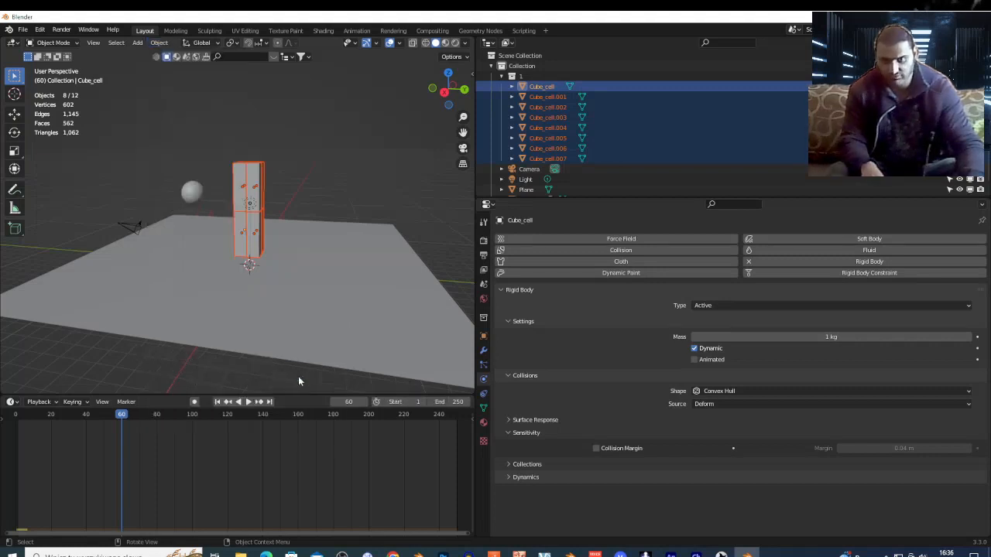
# Play the simulation from the start in an enlarged 3D view to examine the sphere's impact on the column
pyautogui.click(19, 422)
pyautogui.press('space')
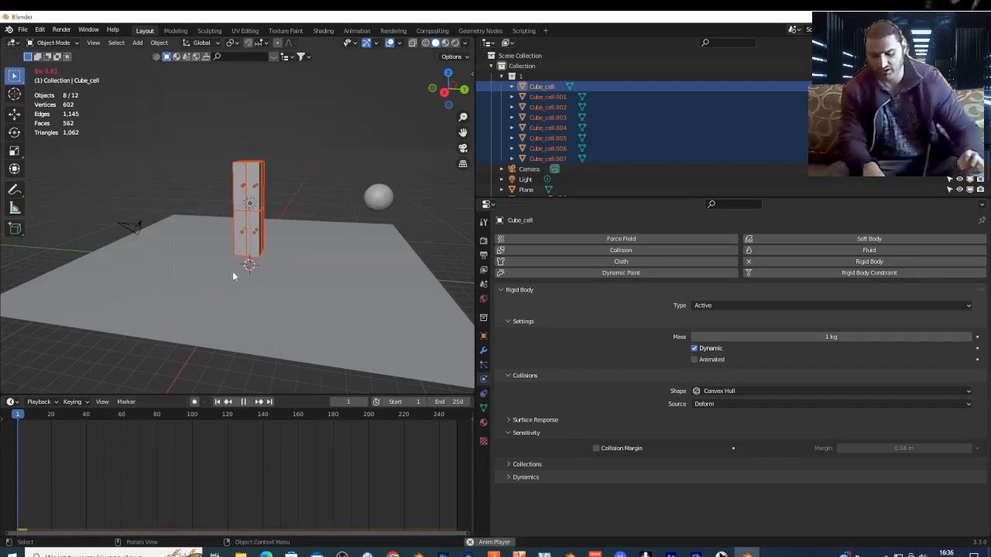
pyautogui.press('space')
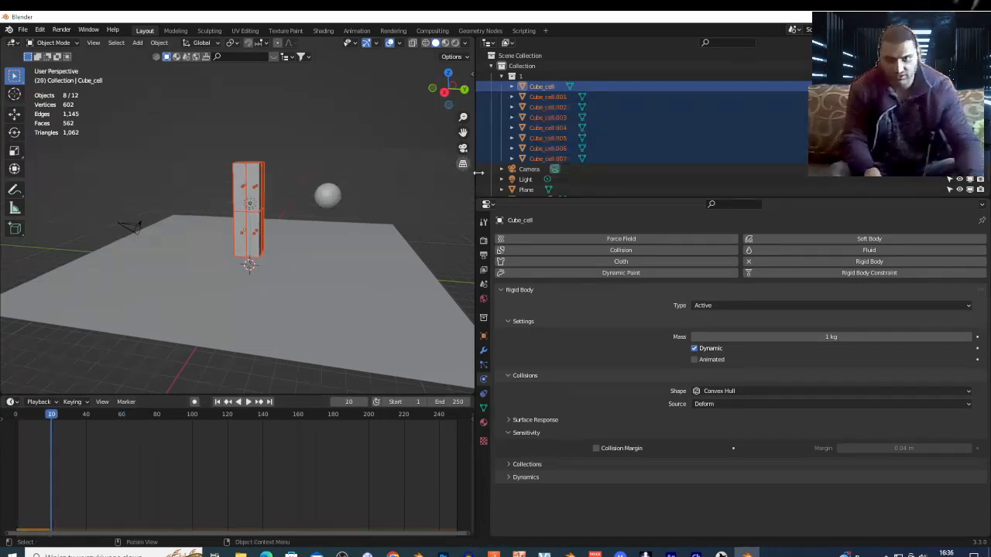
pyautogui.moveTo(475, 181); pyautogui.dragTo(837, 180)
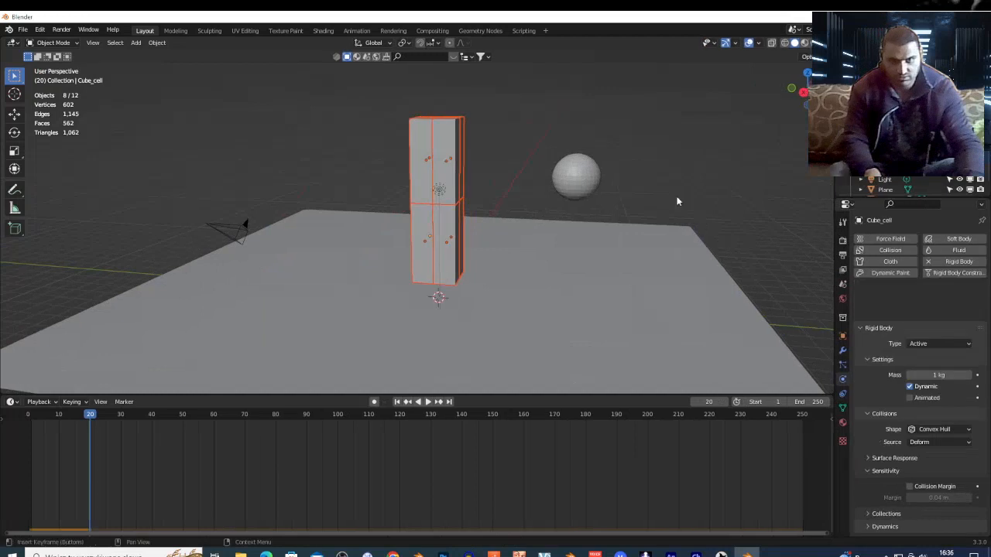
pyautogui.press('space')
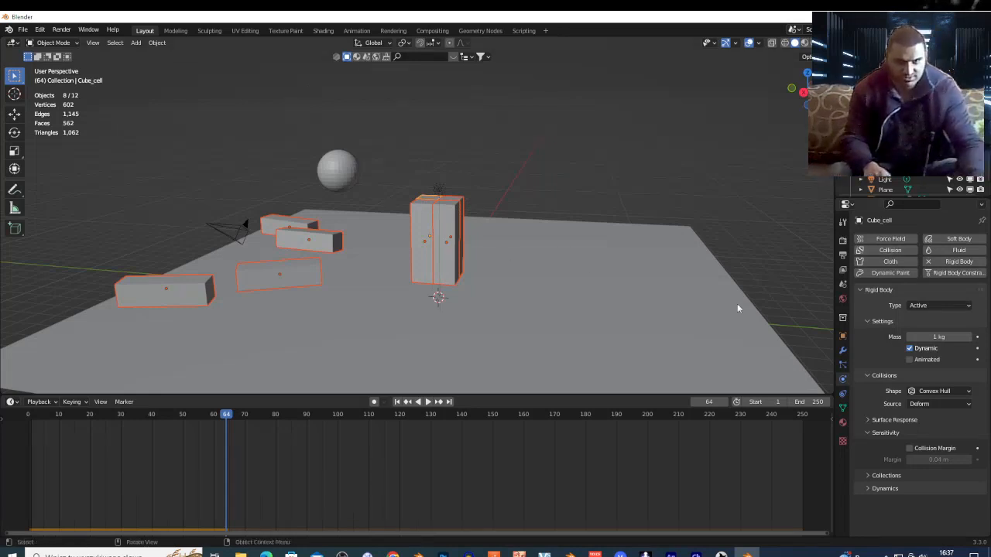
# Return to frame 2, enable viewport denoising for Cycles and display the scene in rendered shading
pyautogui.click(34, 418)
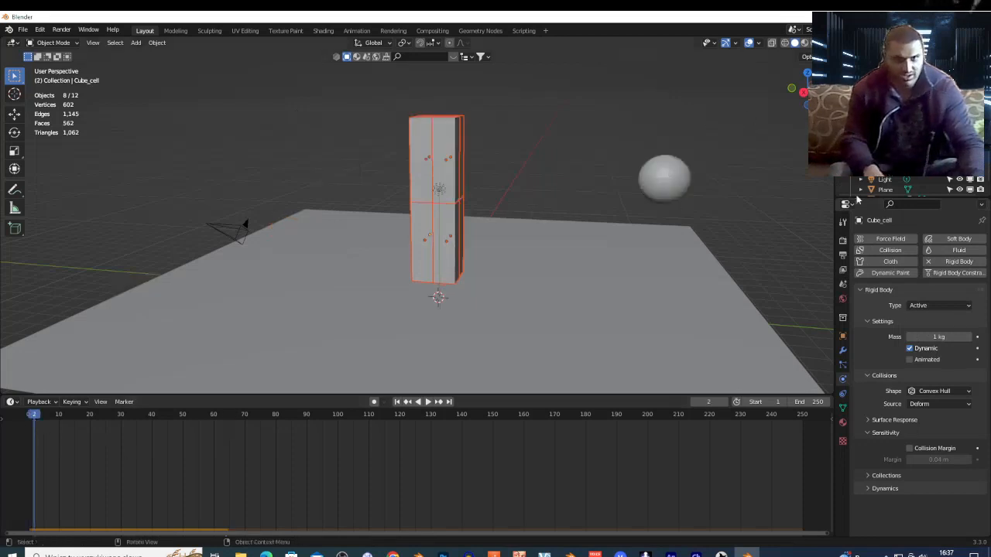
pyautogui.click(843, 240)
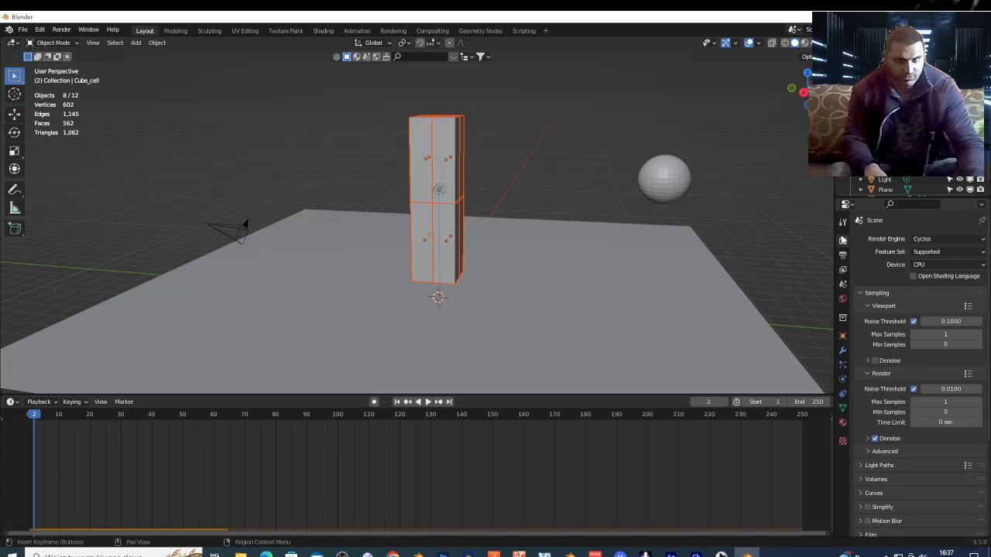
pyautogui.click(874, 361)
pyautogui.click(814, 43)
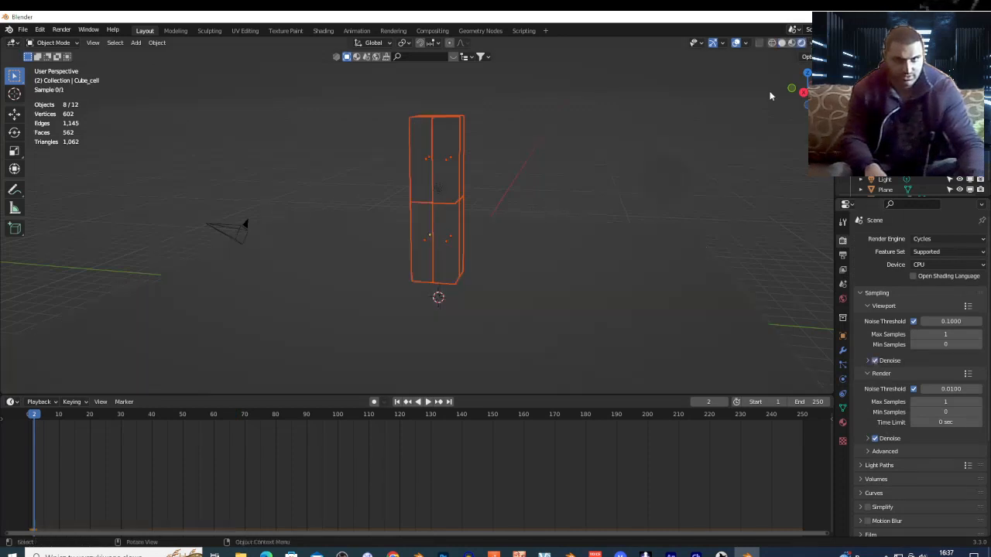
pyautogui.scroll(2, 444, 210)
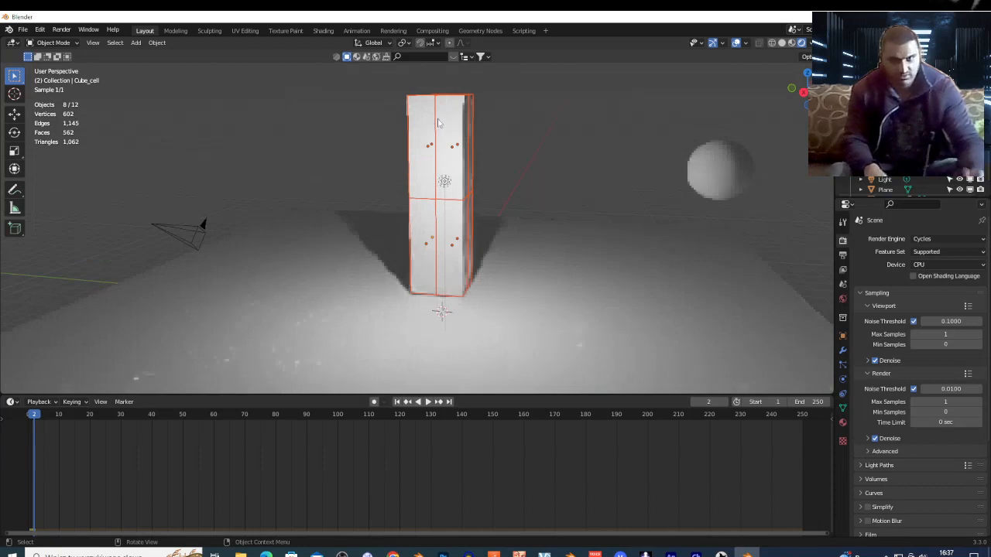
# Play the simulation from the start in rendered shading and pause at frame 55 to examine the sphere's impact
pyautogui.click(162, 418)
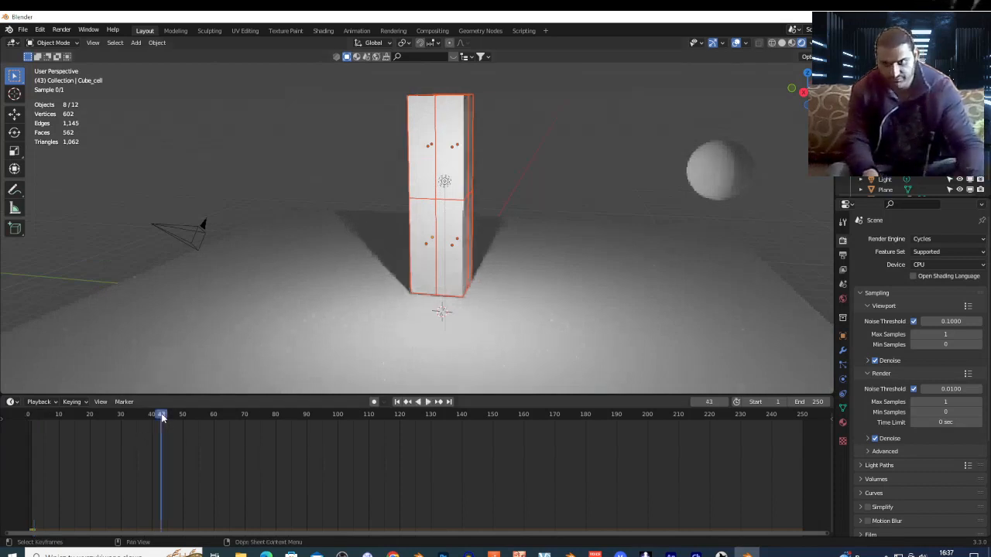
pyautogui.click(193, 418)
pyautogui.press('space')
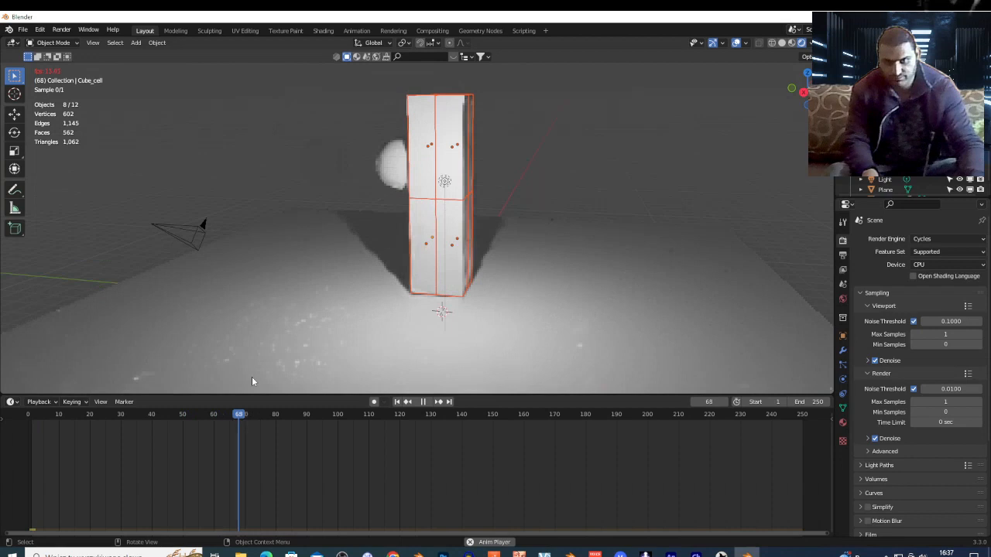
pyautogui.click(56, 414)
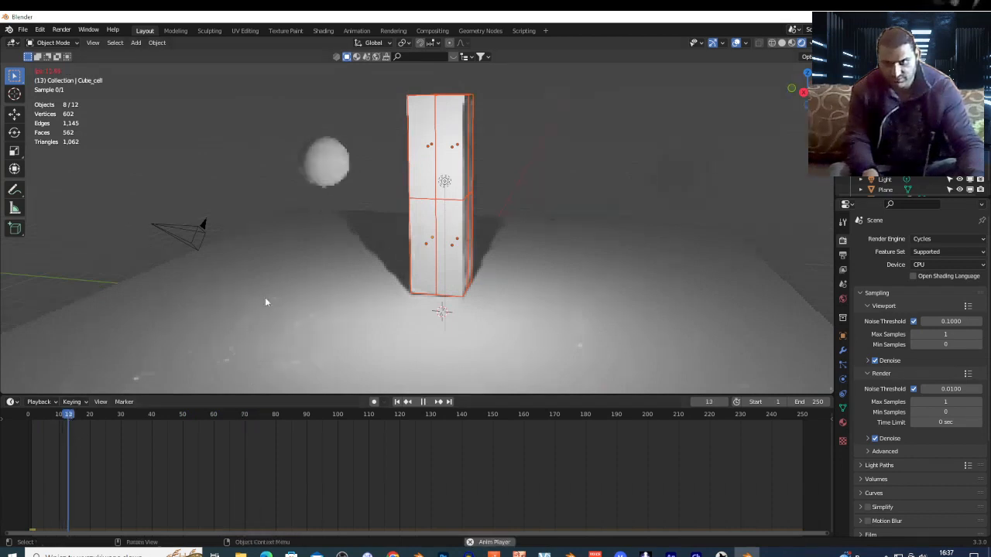
pyautogui.press('space')
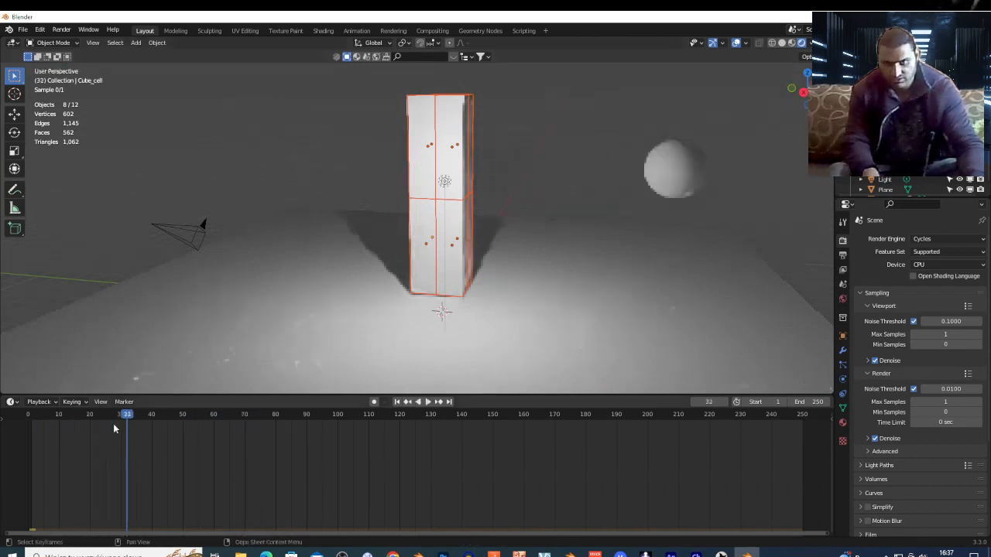
pyautogui.click(31, 415)
pyautogui.press('space')
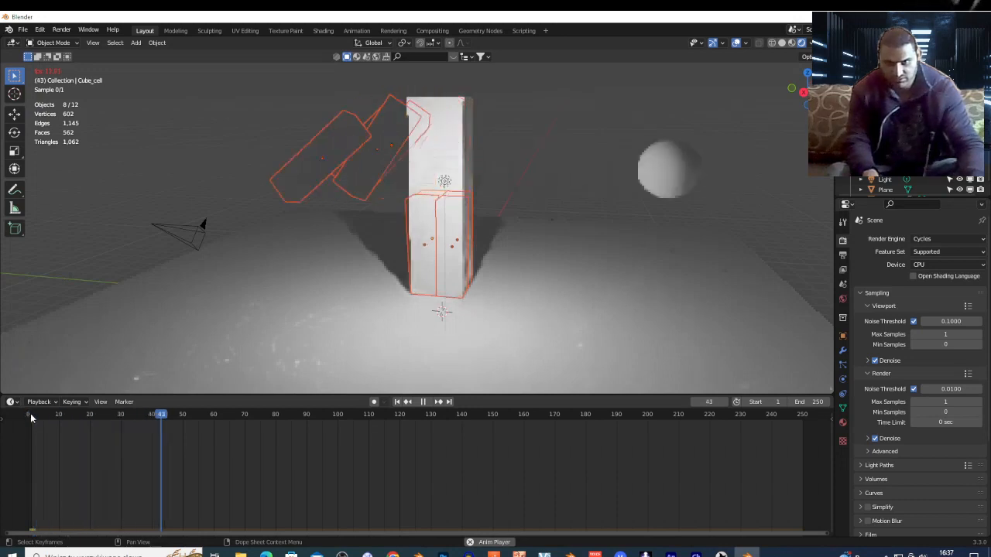
pyautogui.press('space')
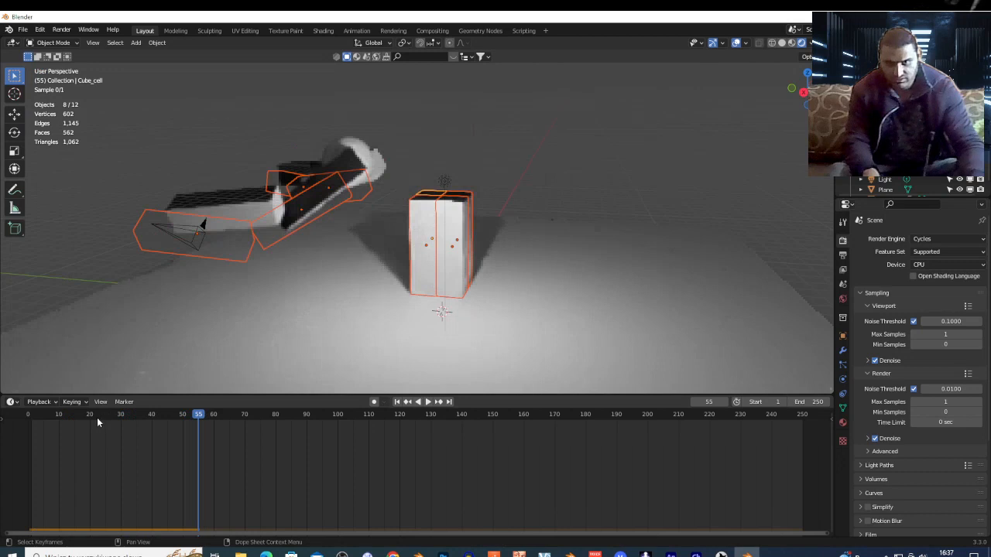
# Examine the material slots and inner faces of the fractured pieces at frame 55, and return the view to solid shading
pyautogui.hotkey('shift', '`')
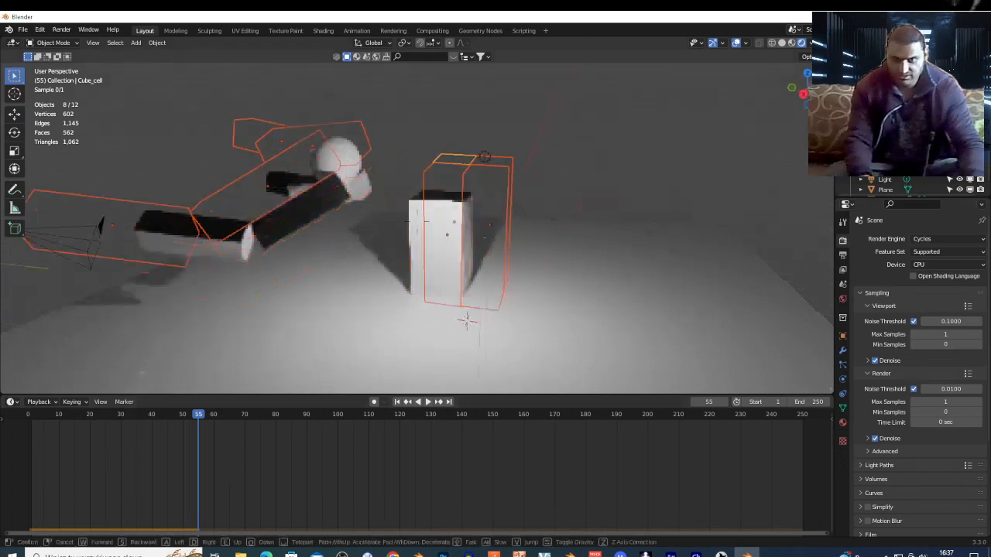
pyautogui.click(358, 299)
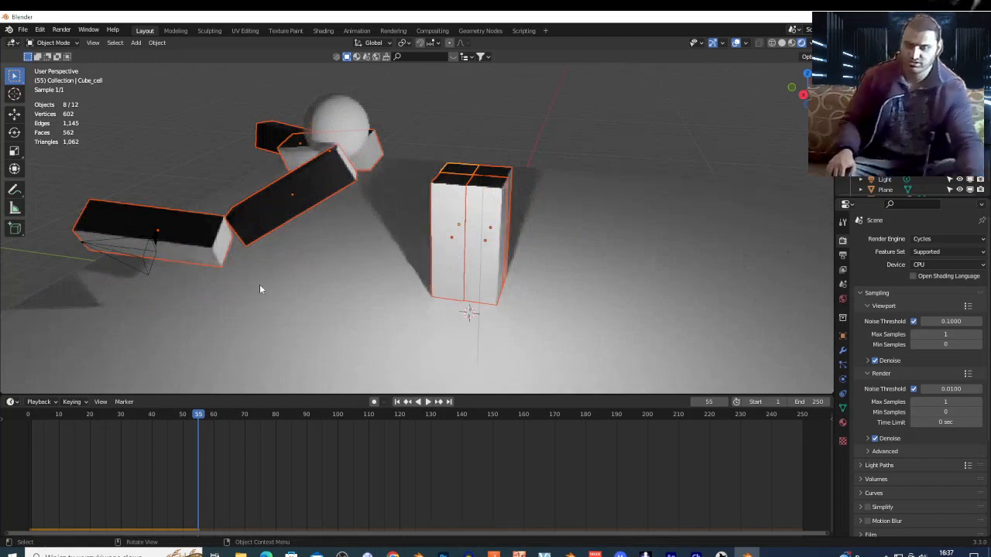
pyautogui.click(843, 422)
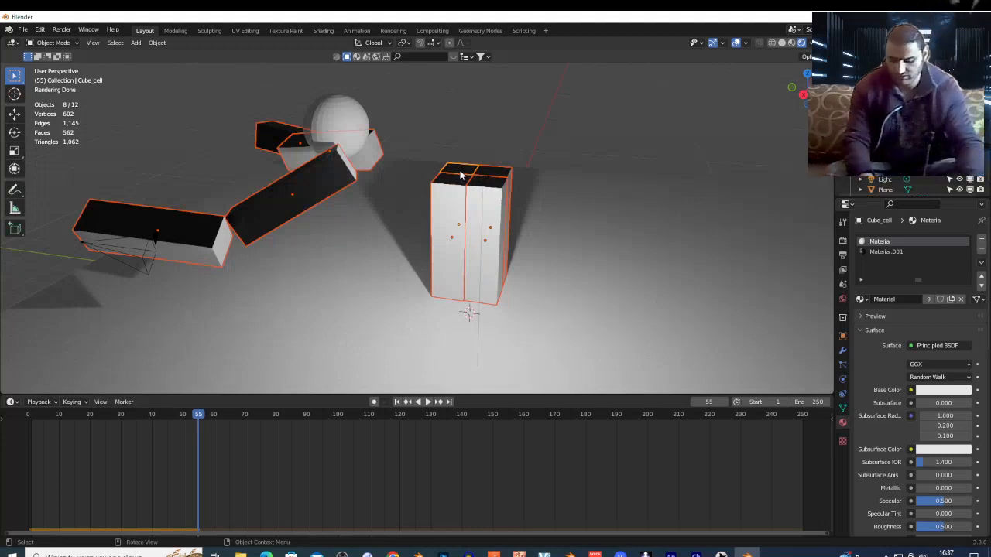
pyautogui.hotkey('shift', '`')
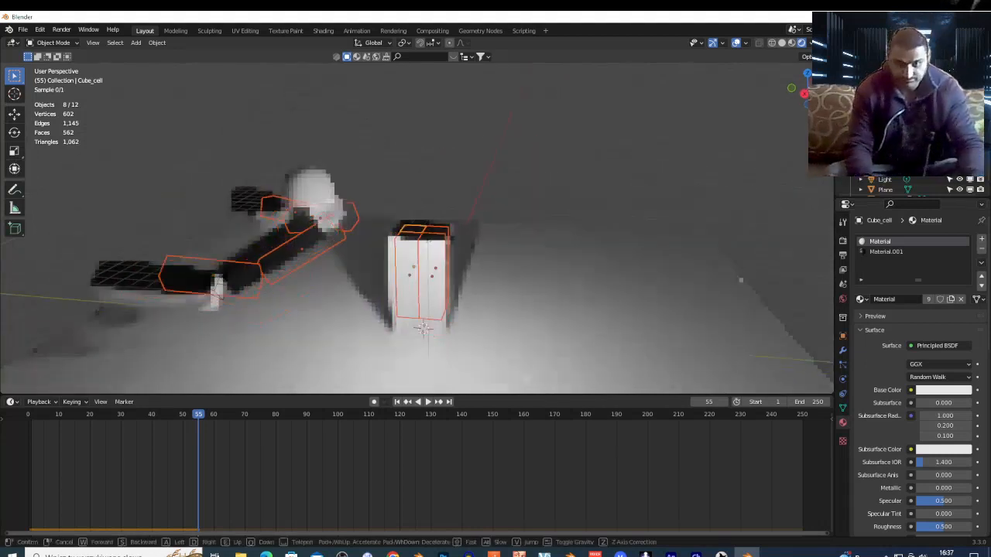
pyautogui.click(427, 189)
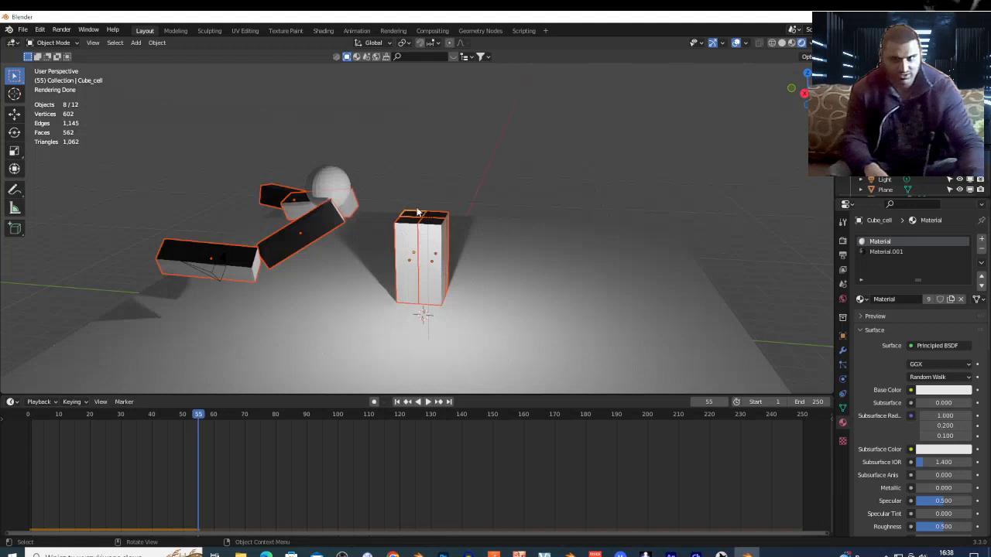
pyautogui.click(780, 43)
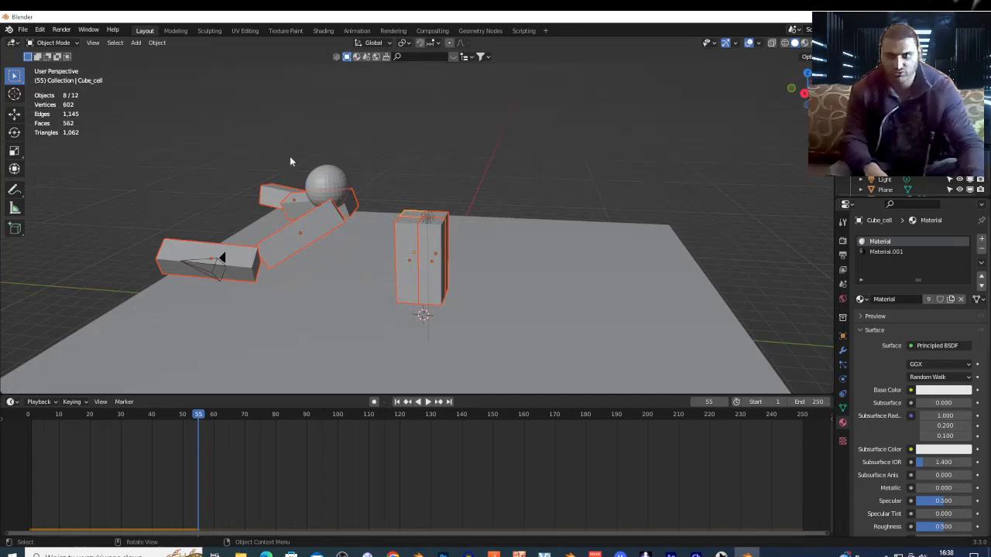
# Choose Annotation Pencil as the Cell Fracture point source, dismiss the settings without fracturing and activate the Annotate tool
pyautogui.click(155, 43)
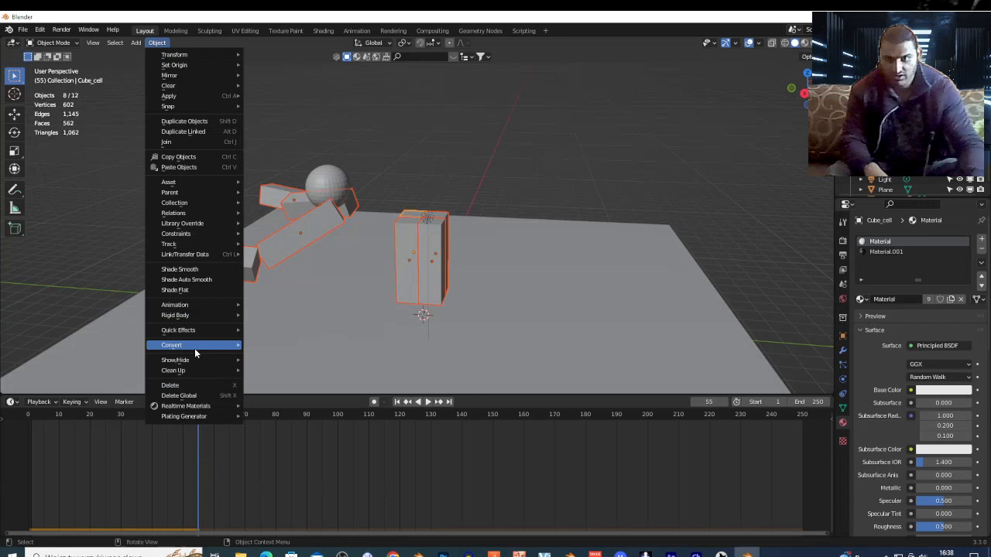
pyautogui.moveTo(197, 329)
pyautogui.click(284, 376)
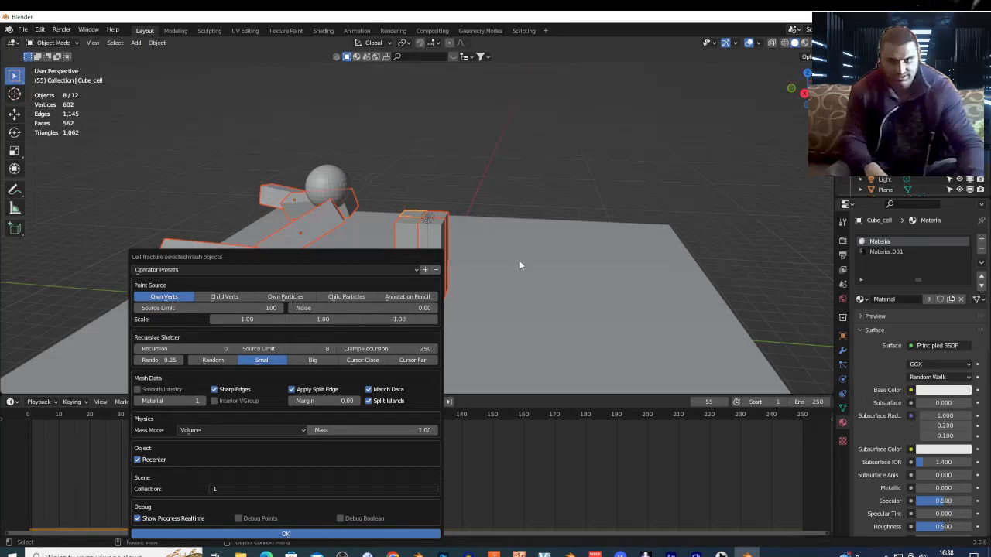
pyautogui.click(413, 299)
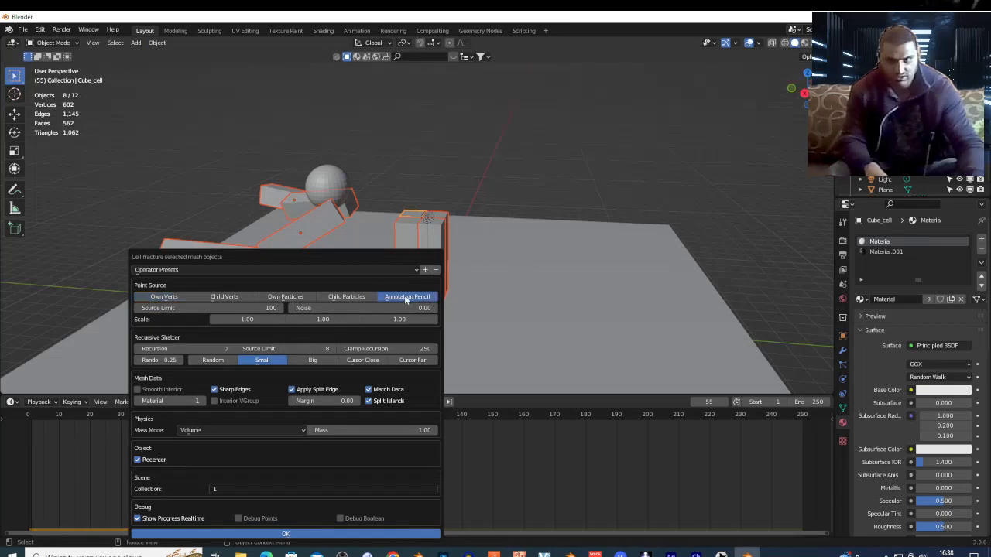
pyautogui.click(15, 190)
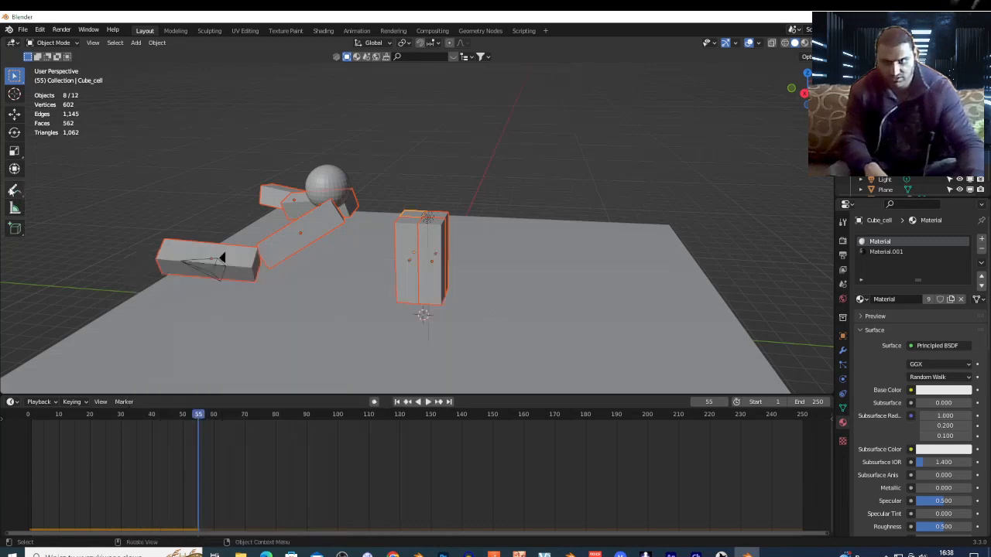
pyautogui.click(15, 190)
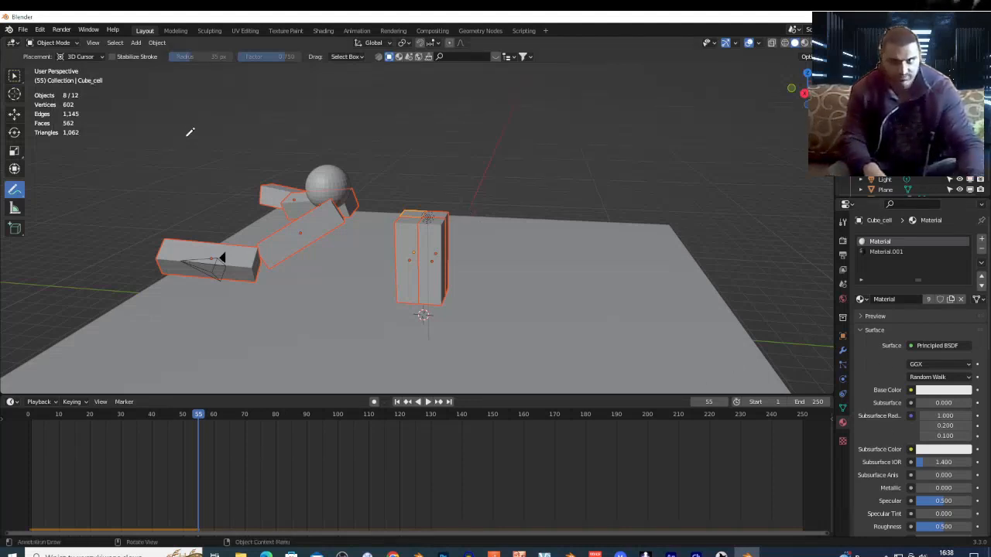
# Review the Cell Fracture material index against the Material.001 slot of Cube_cell, and return to the Select Box tool
pyautogui.click(157, 43)
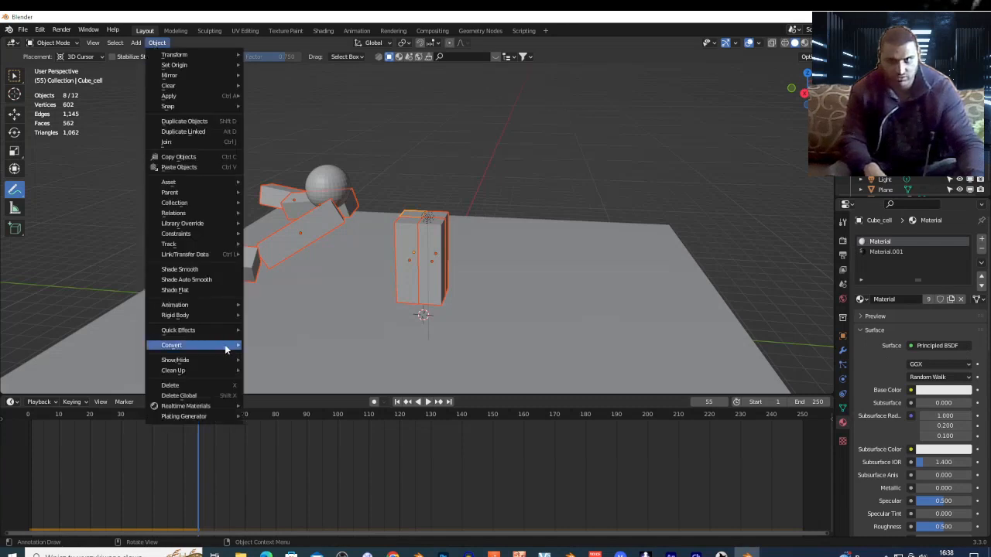
pyautogui.moveTo(195, 331)
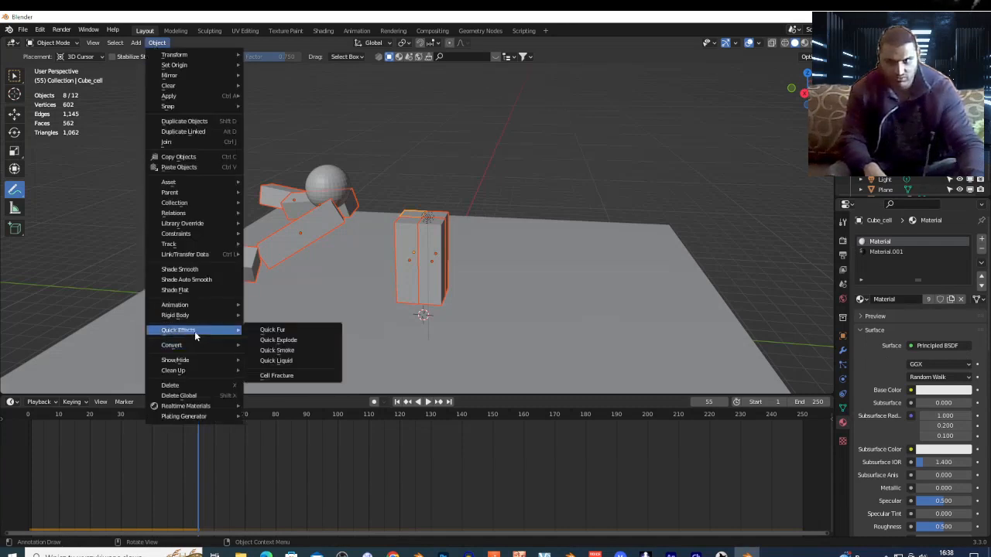
pyautogui.click(285, 375)
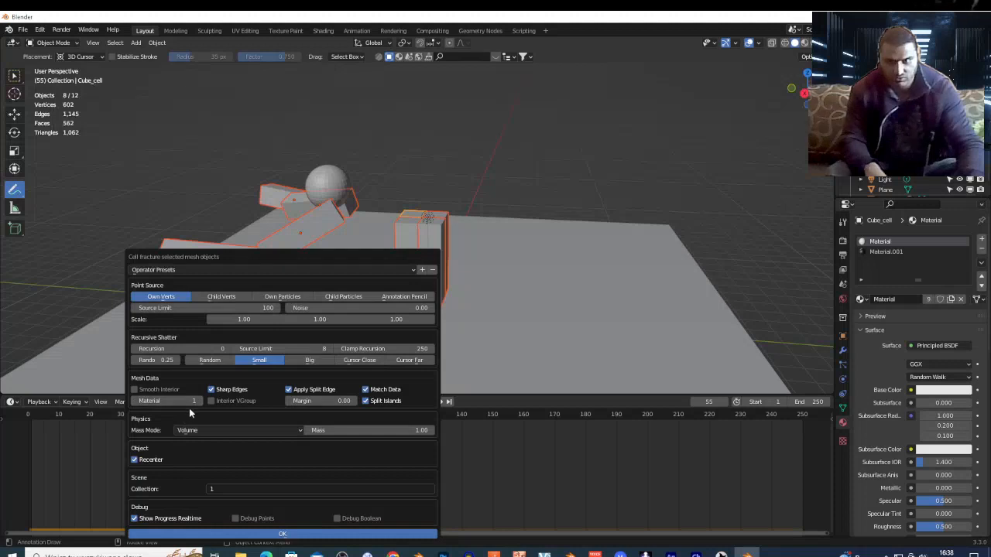
pyautogui.click(910, 255)
pyautogui.click(906, 253)
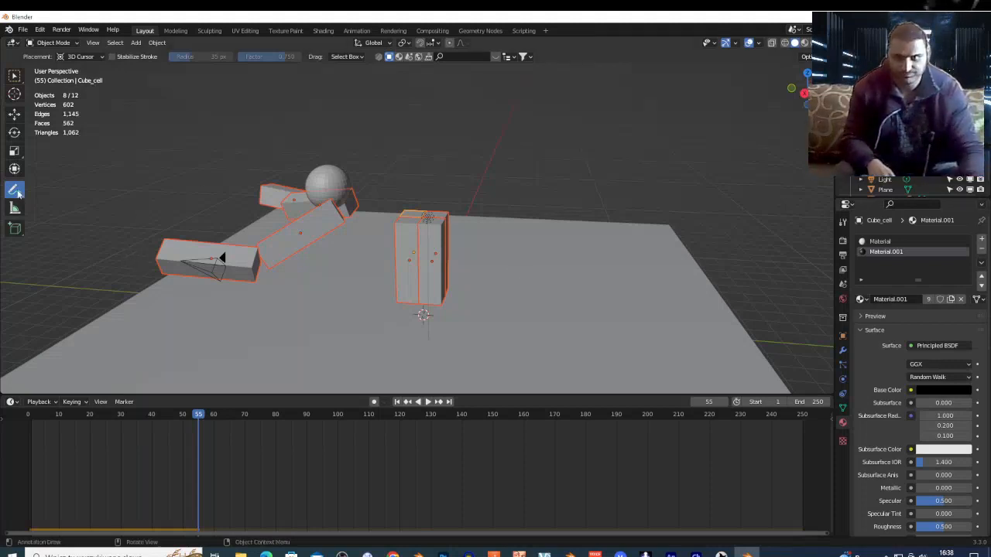
pyautogui.click(14, 76)
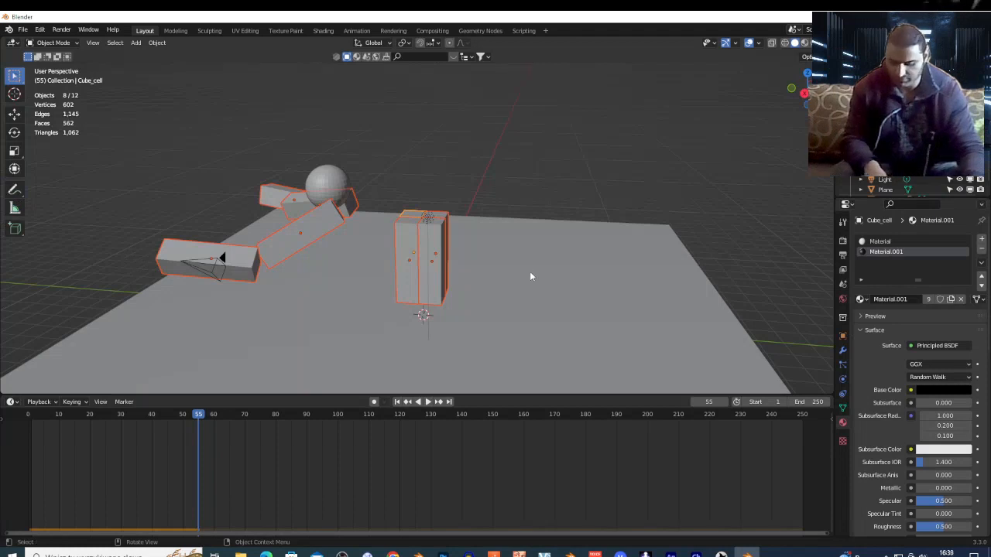
# Move through the scene in walk navigation to examine the column, scattered pieces, sphere and ground plane
pyautogui.hotkey('shift', '`')
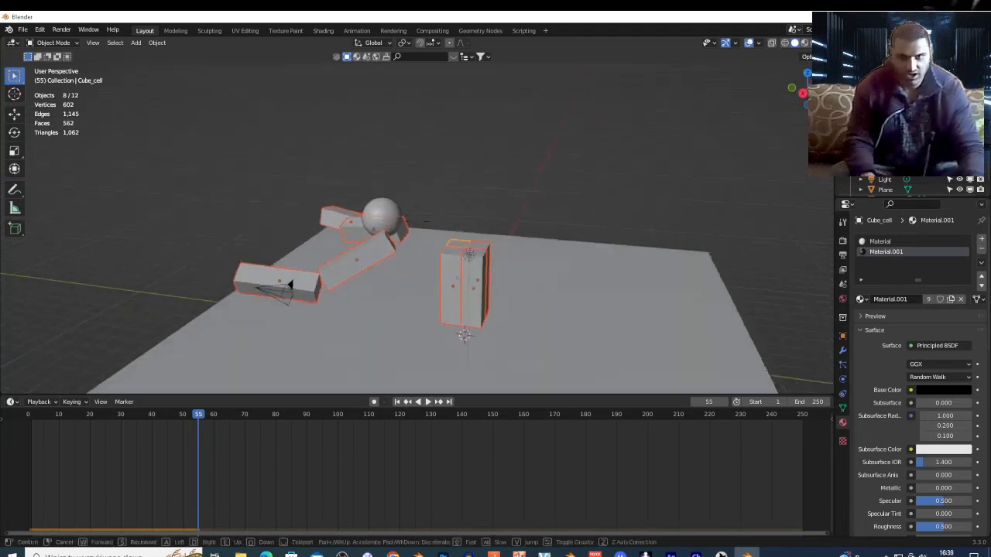
pyautogui.click(530, 269)
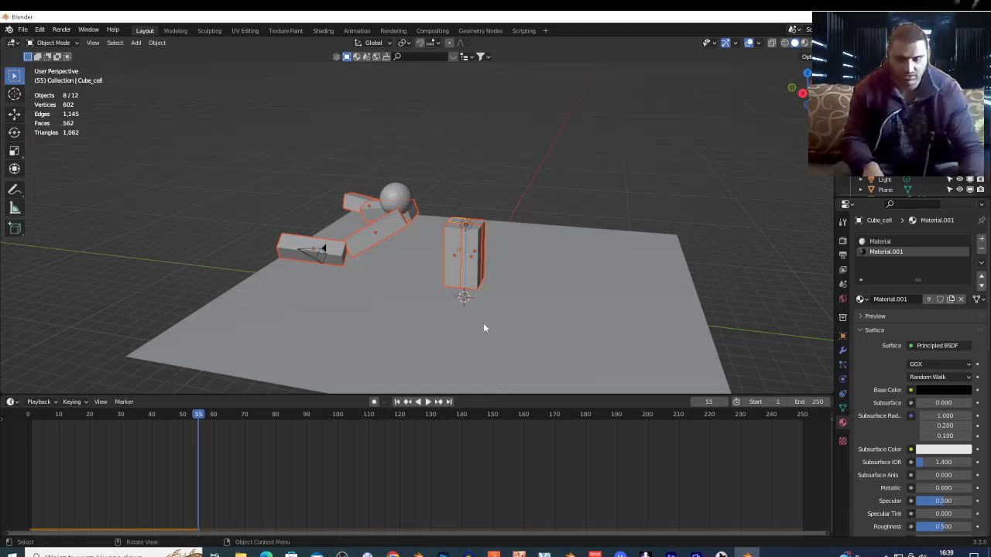
pyautogui.hotkey('shift', '`')
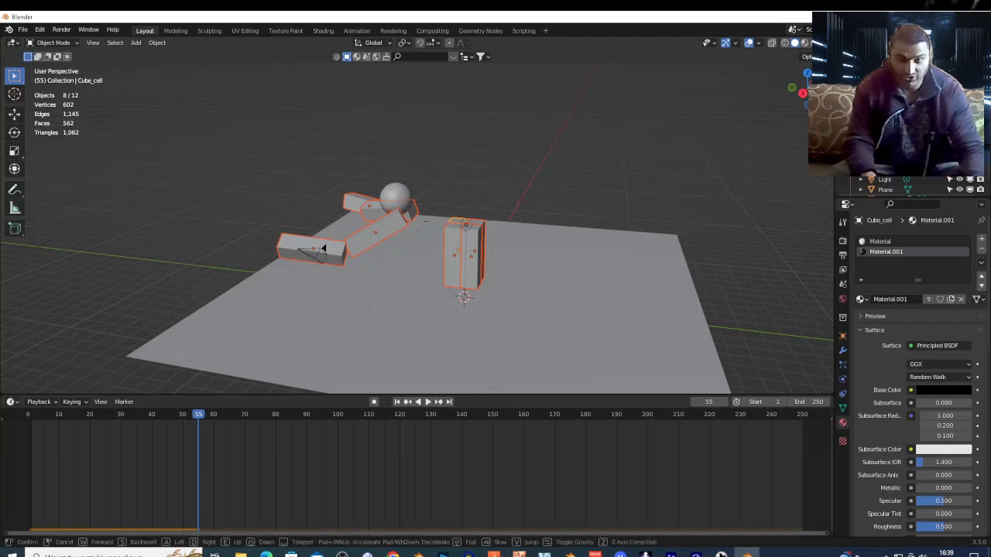
pyautogui.press('w')
pyautogui.press('w')
pyautogui.press('q')
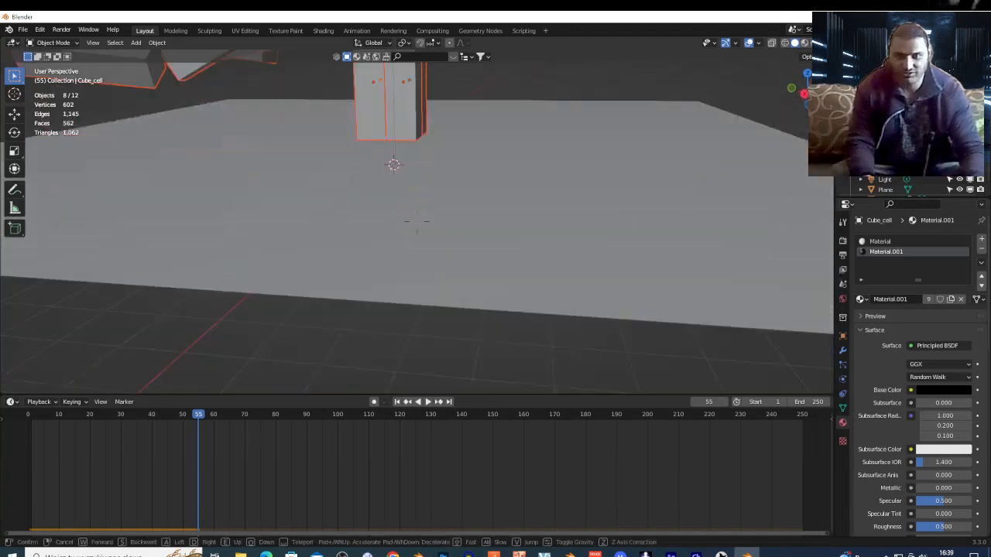
pyautogui.press('w')
pyautogui.press('s')
pyautogui.press('s')
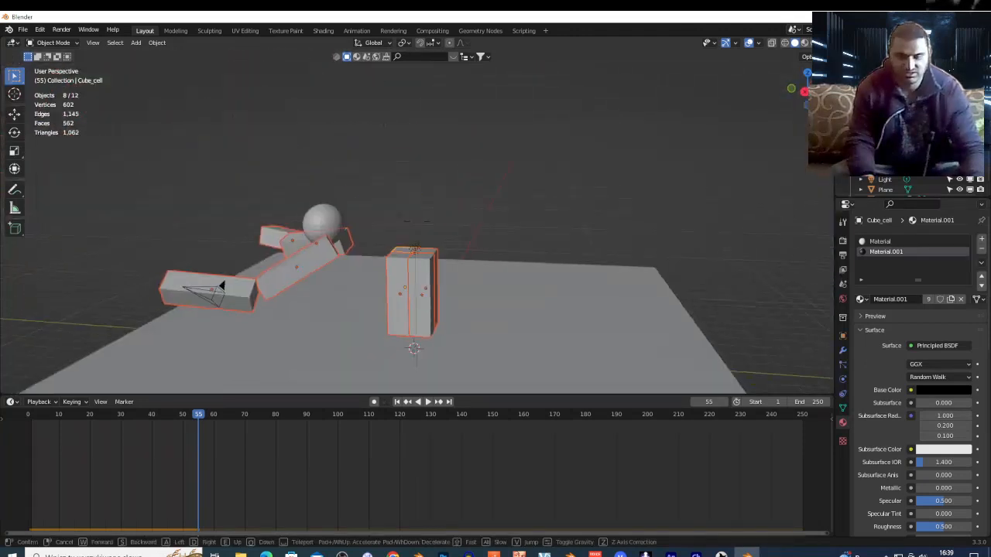
pyautogui.click(35, 151)
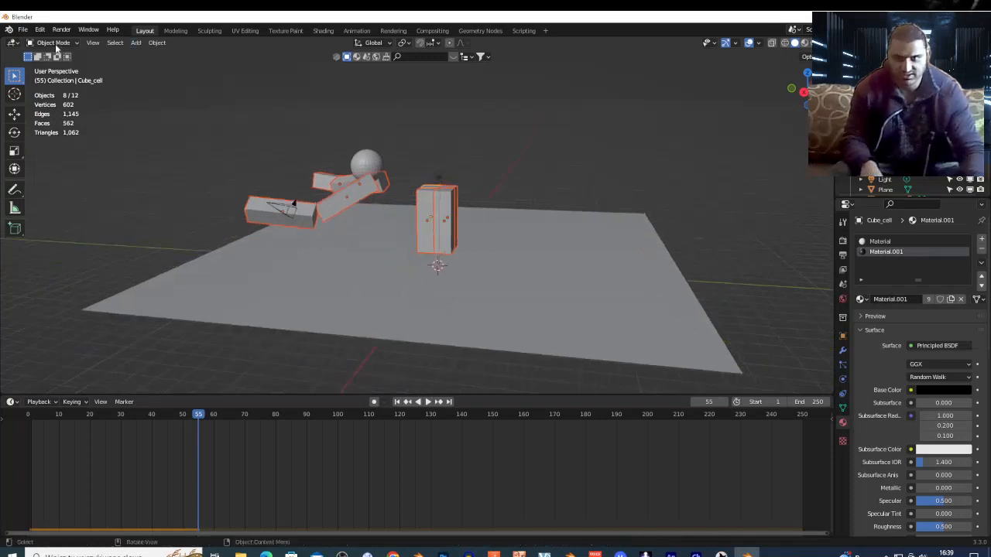
# Review the Cell Fracture add-on's enabled state and the preference saving options, and close the preferences
pyautogui.click(39, 29)
pyautogui.click(82, 177)
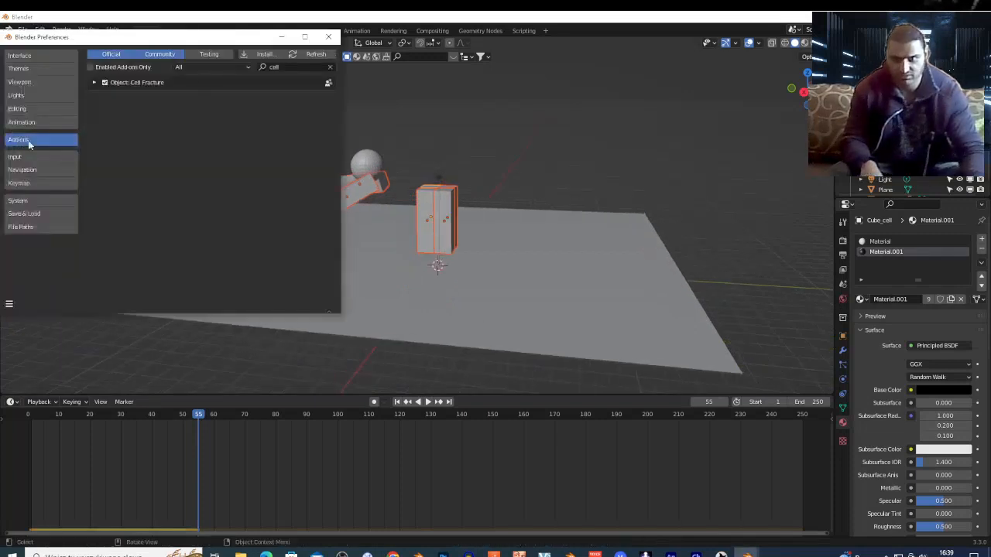
pyautogui.click(104, 82)
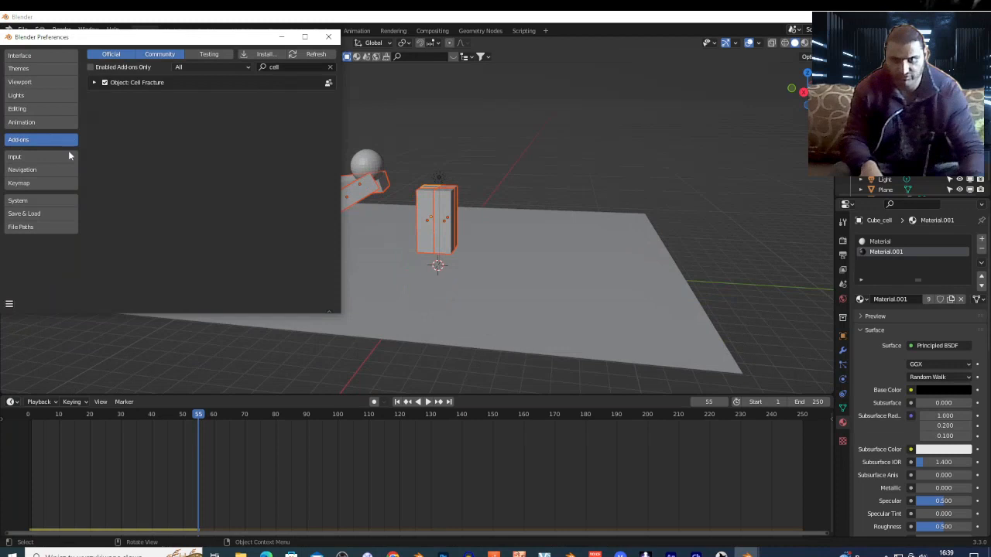
pyautogui.click(9, 303)
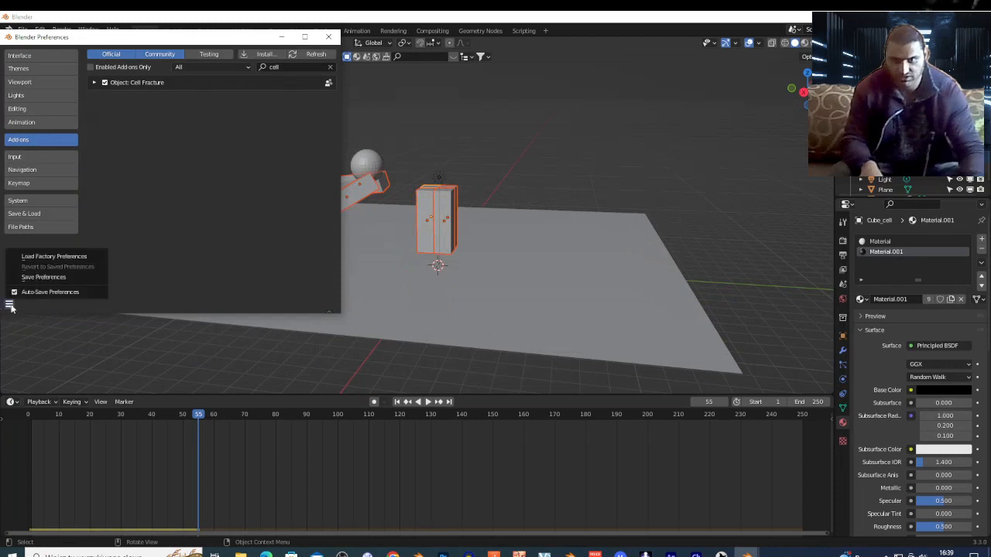
pyautogui.click(328, 37)
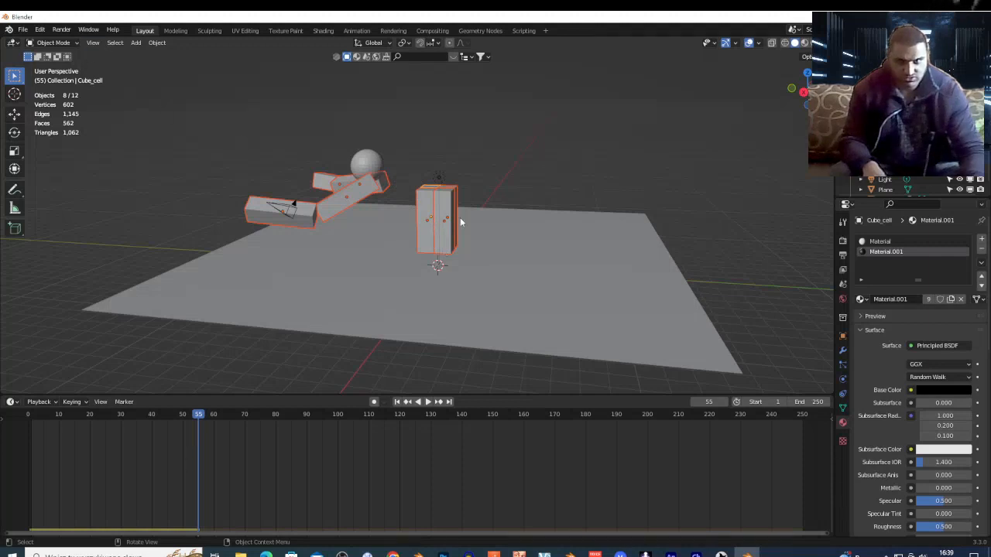
# Delete every object in the scene and add a new mesh cube at the world origin
pyautogui.press('a')
pyautogui.press('x')
pyautogui.click(640, 353)
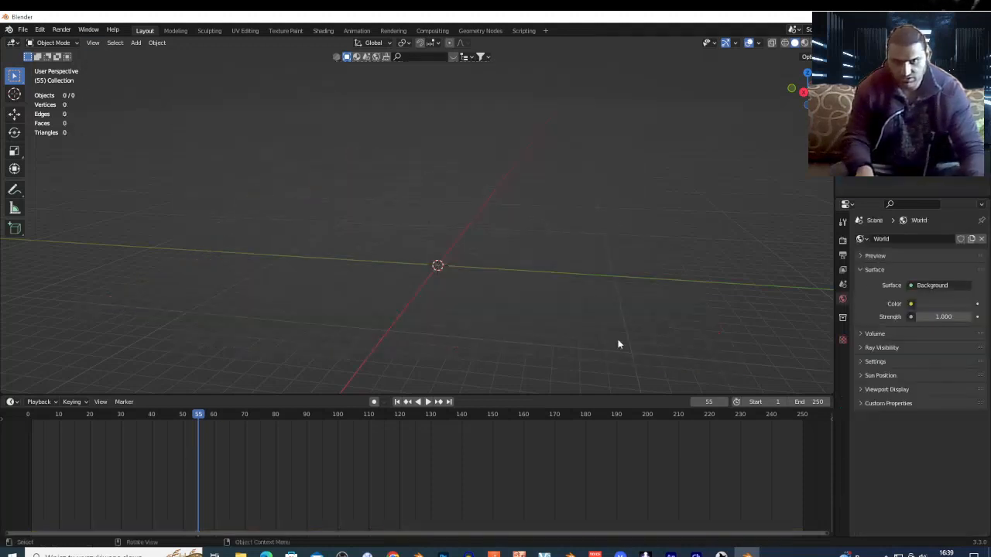
pyautogui.hotkey('shift', 'a')
pyautogui.moveTo(429, 224)
pyautogui.click(468, 233)
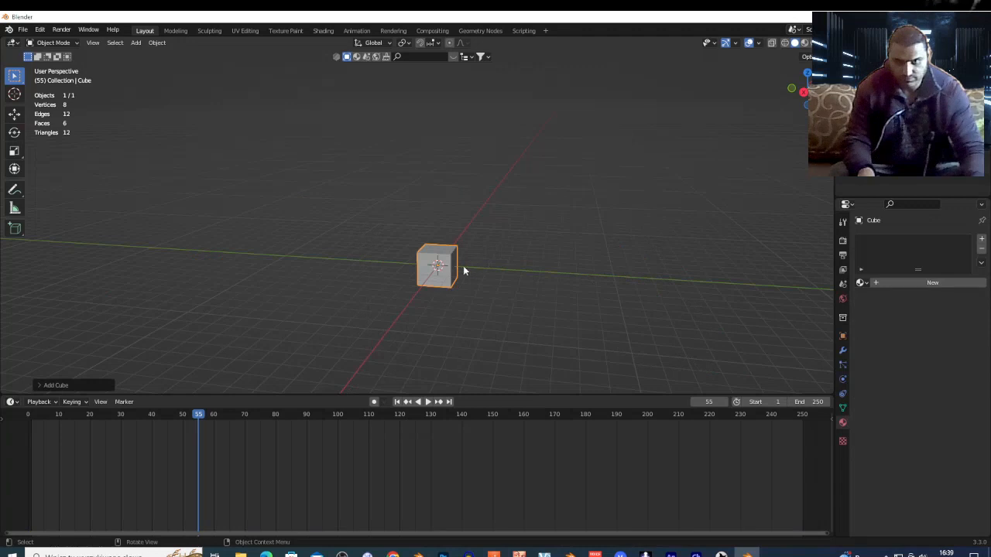
# Stretch the cube along Z into a tall column and raise it about 4.25 m along Z
pyautogui.press('s')
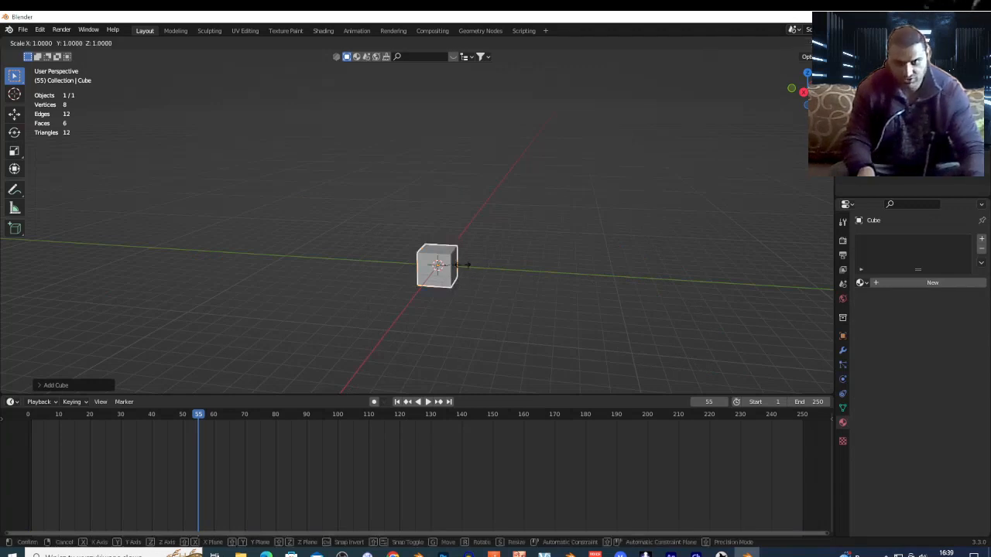
pyautogui.press('z')
pyautogui.click(517, 282)
pyautogui.press('g')
pyautogui.press('z')
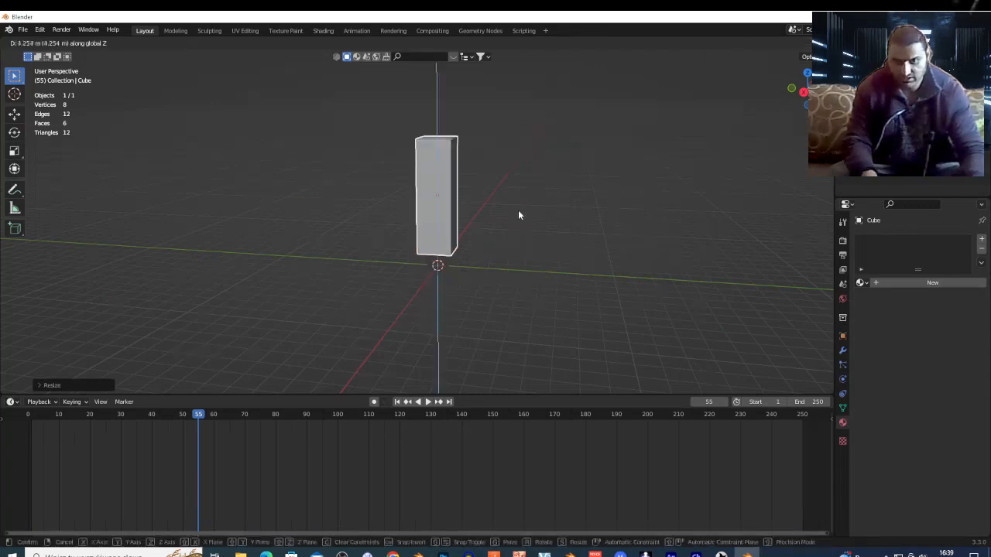
pyautogui.click(518, 209)
# Subdivide the whole column mesh twice in Edit Mode and return to Object Mode
pyautogui.hotkey('shift', '`')
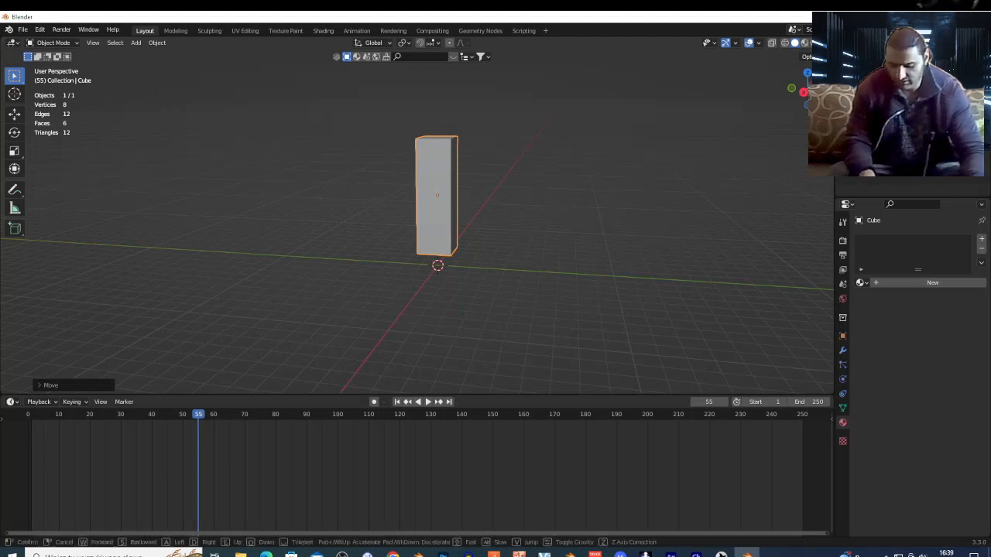
pyautogui.press('w')
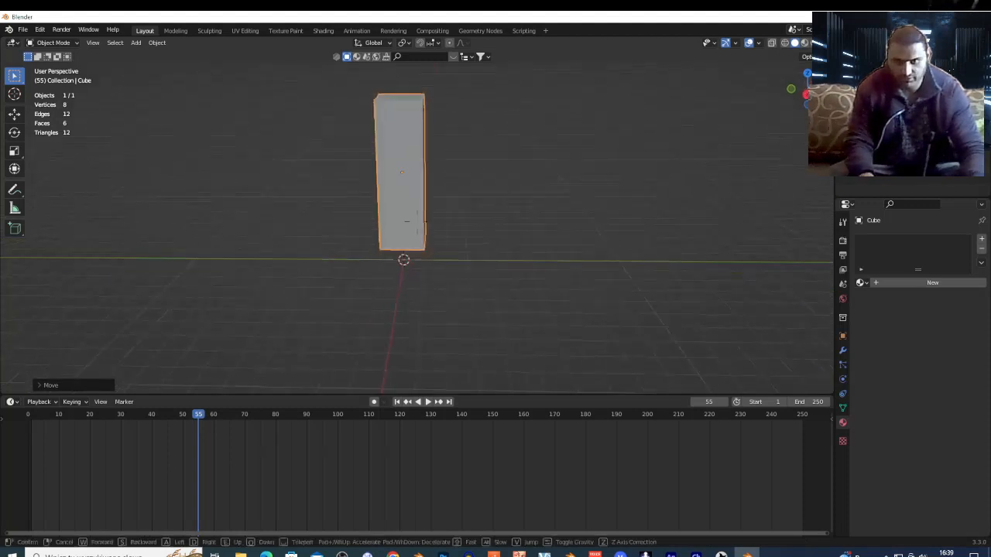
pyautogui.press('a')
pyautogui.click(462, 219)
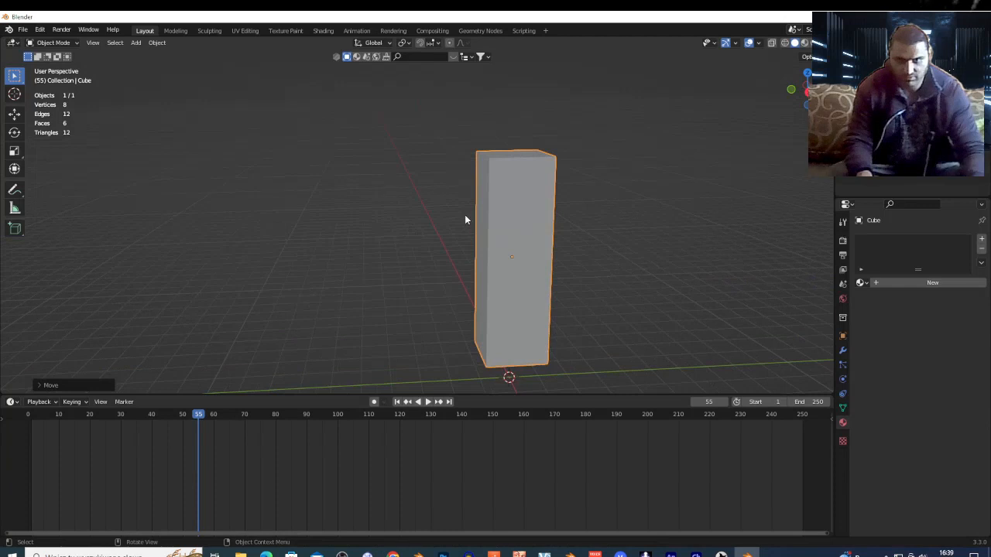
pyautogui.press('Tab')
pyautogui.rightClick(426, 162)
pyautogui.rightClick(310, 162)
pyautogui.click(310, 162)
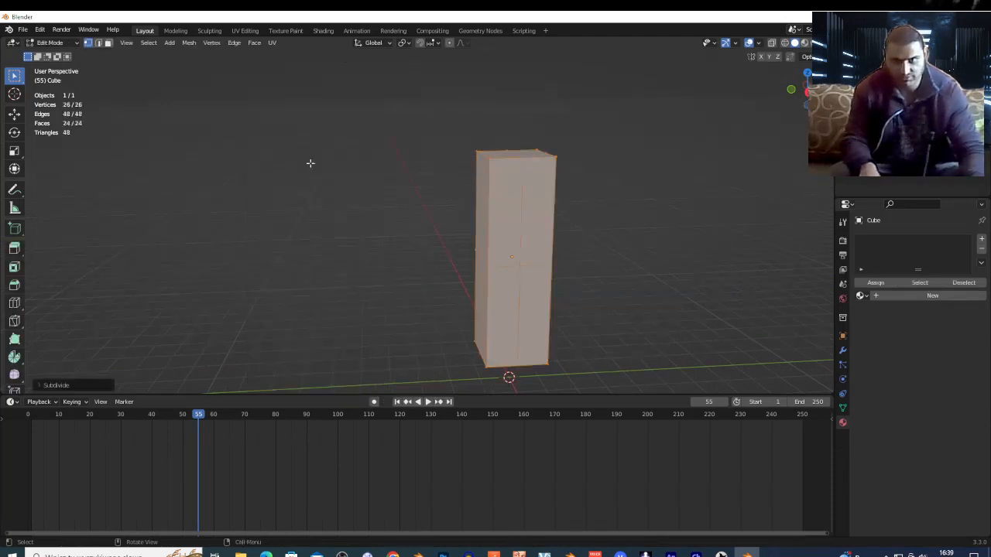
pyautogui.rightClick(310, 162)
pyautogui.click(313, 155)
pyautogui.moveTo(483, 224); pyautogui.dragTo(518, 231, button='middle')
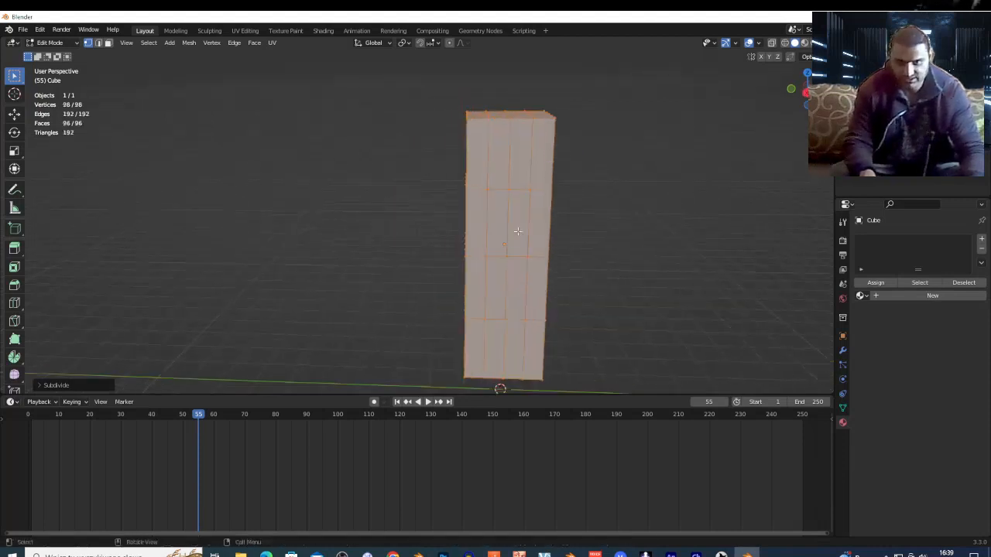
pyautogui.press('Tab')
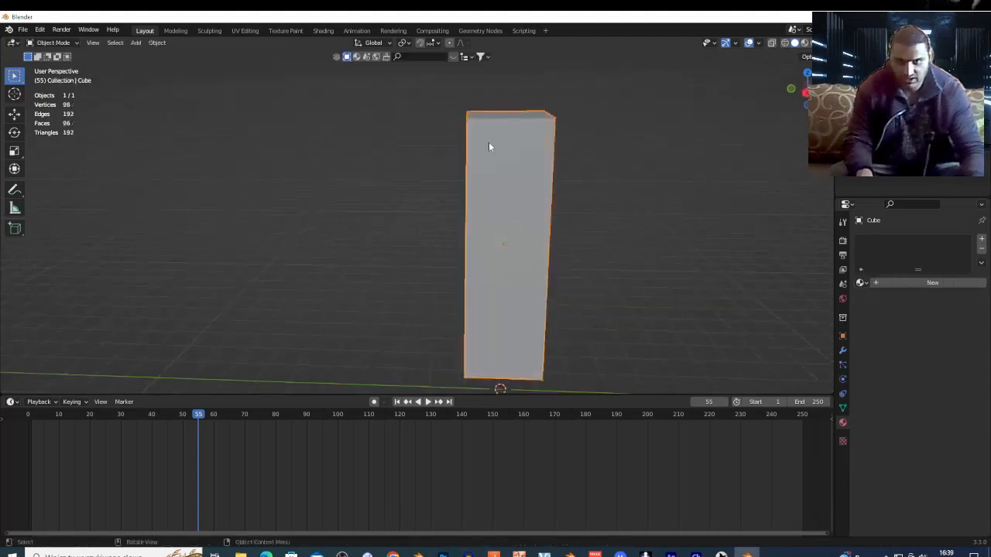
# Cell Fracture the column using Own Verts as the point source, with noise 0.42 and a source limit of 100
pyautogui.click(157, 43)
pyautogui.moveTo(197, 332)
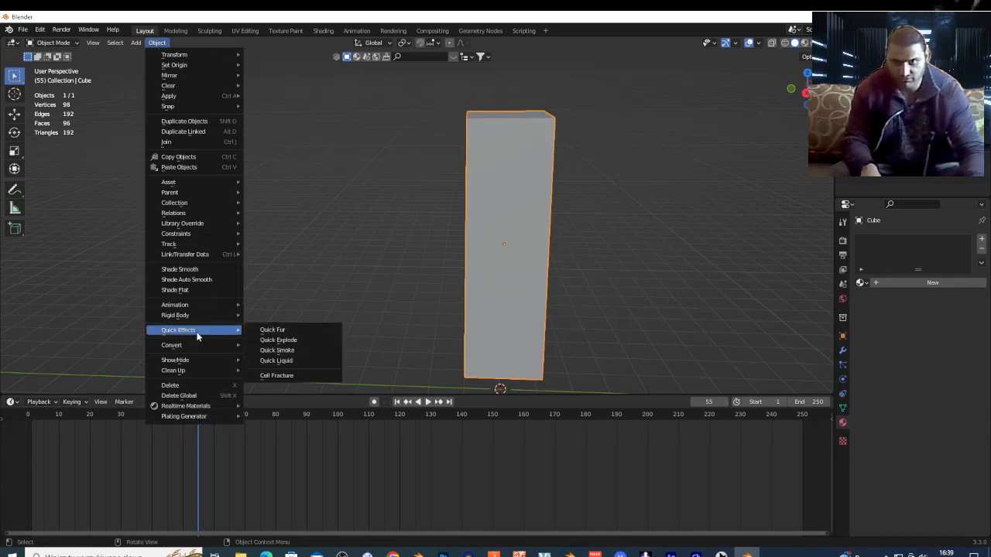
pyautogui.click(295, 378)
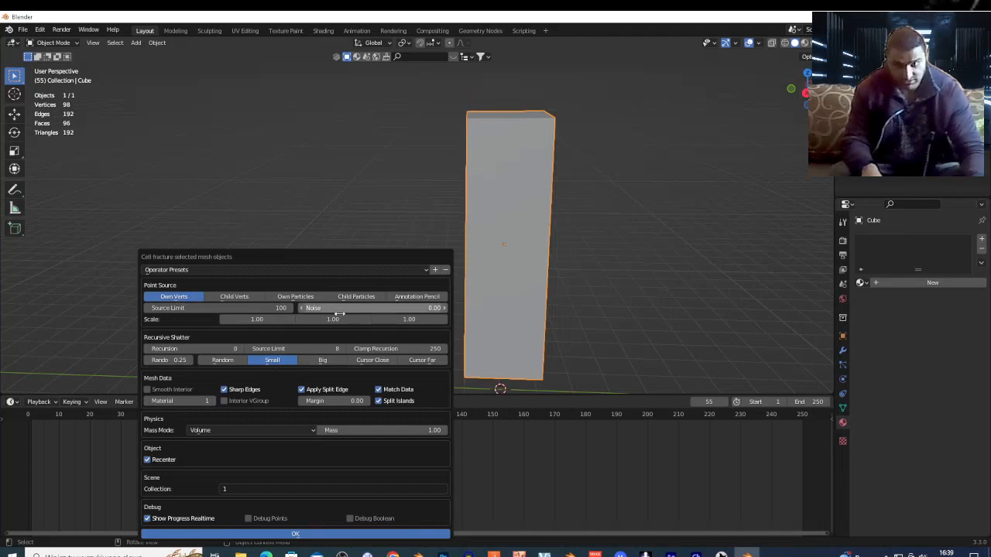
pyautogui.moveTo(331, 308); pyautogui.dragTo(486, 308)
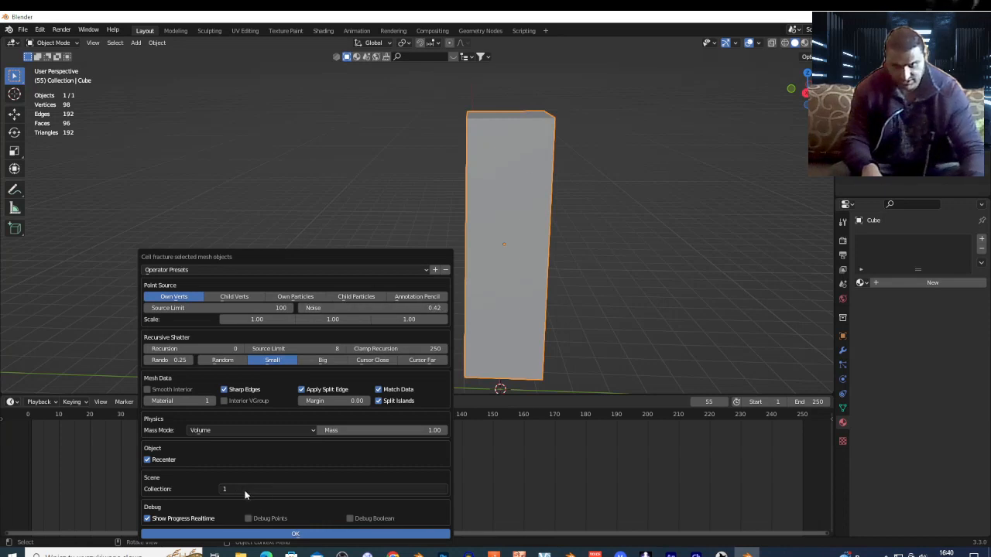
pyautogui.click(286, 534)
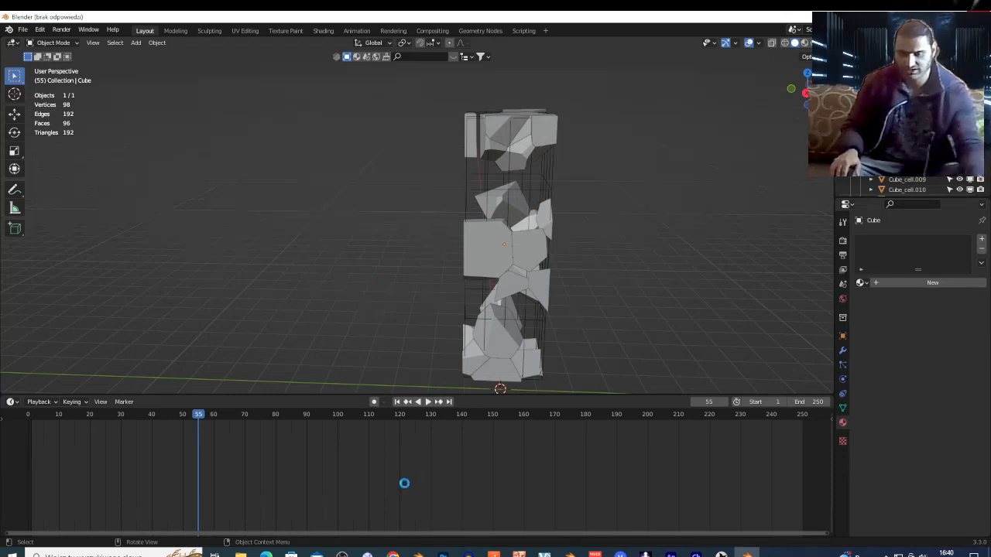
pyautogui.click(341, 551)
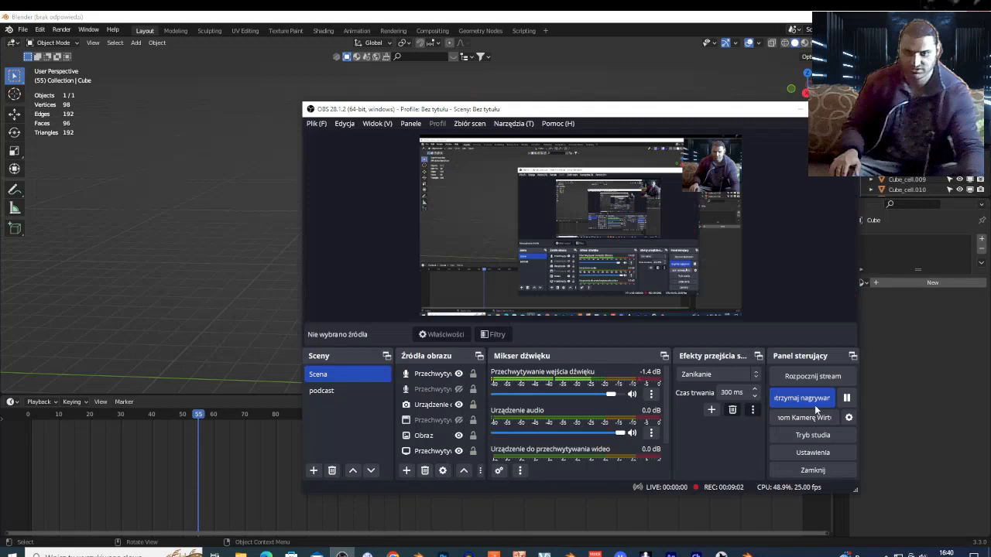